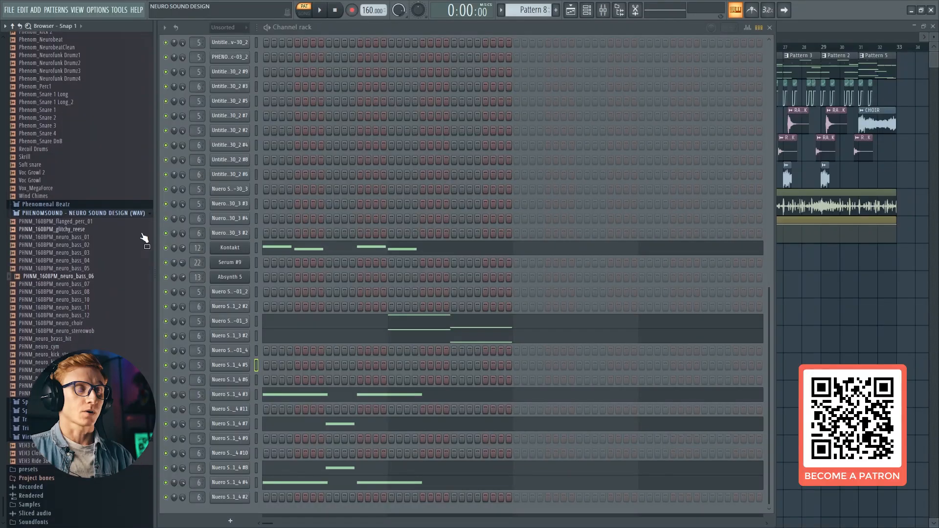
Audition the neuro bass, kick, choir and glitchy reese samples in the PHENOMSOUND - NEURO SOUND DESIGN (WAV) pack
{"action": "scroll", "coordinate": [64, 229], "scroll_direction": "down", "scroll_amount": 3}
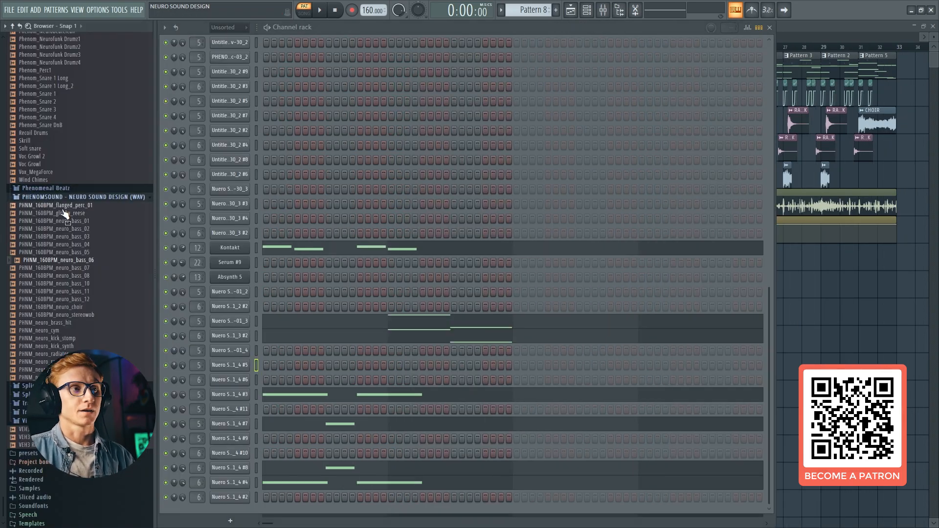
{"action": "left_click", "coordinate": [58, 244]}
{"action": "left_click", "coordinate": [66, 284]}
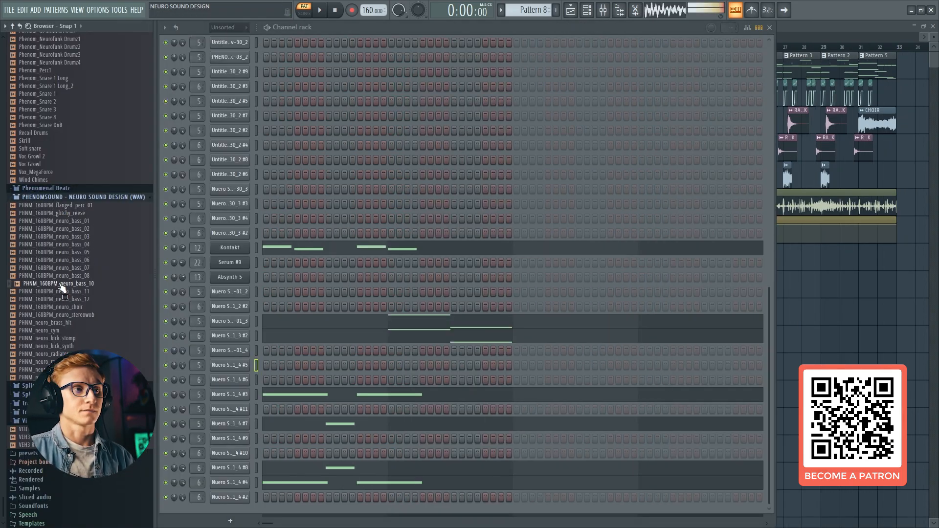
{"action": "left_click", "coordinate": [63, 298]}
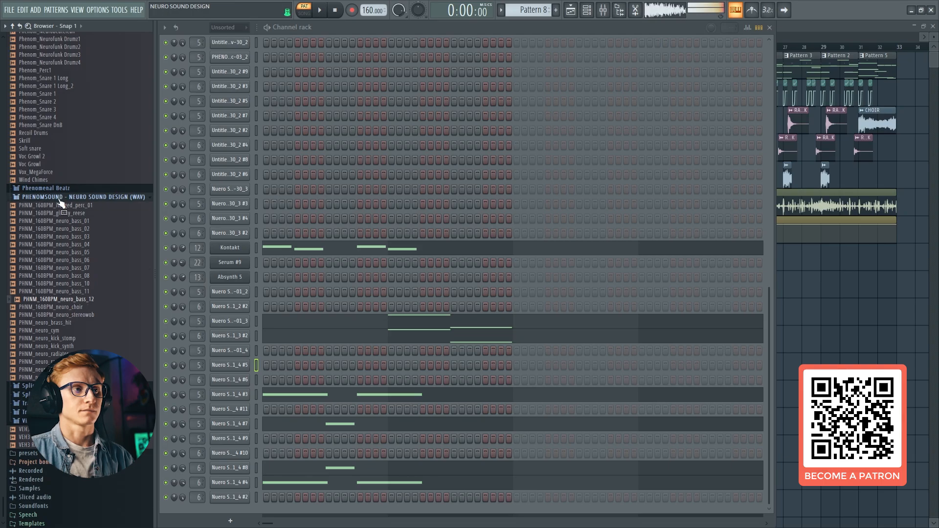
{"action": "left_click", "coordinate": [49, 338]}
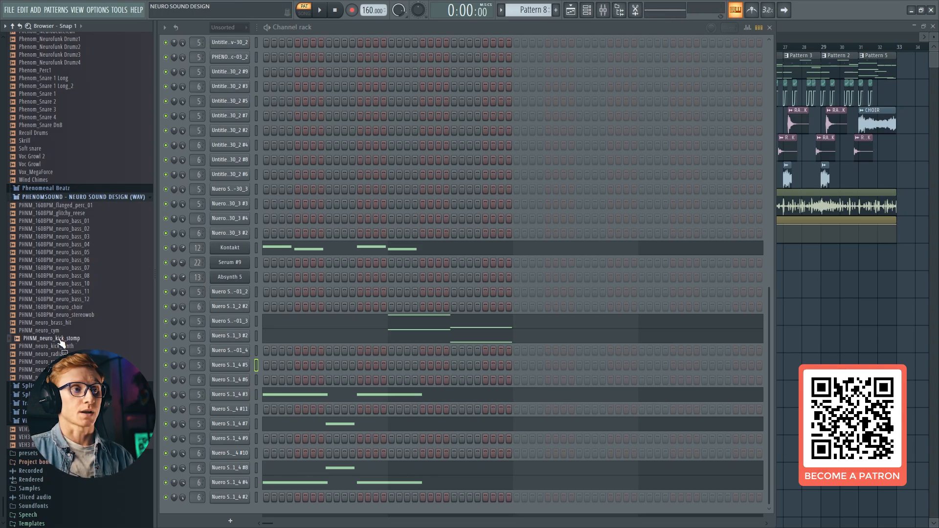
{"action": "left_click", "coordinate": [49, 345]}
{"action": "left_click", "coordinate": [55, 361]}
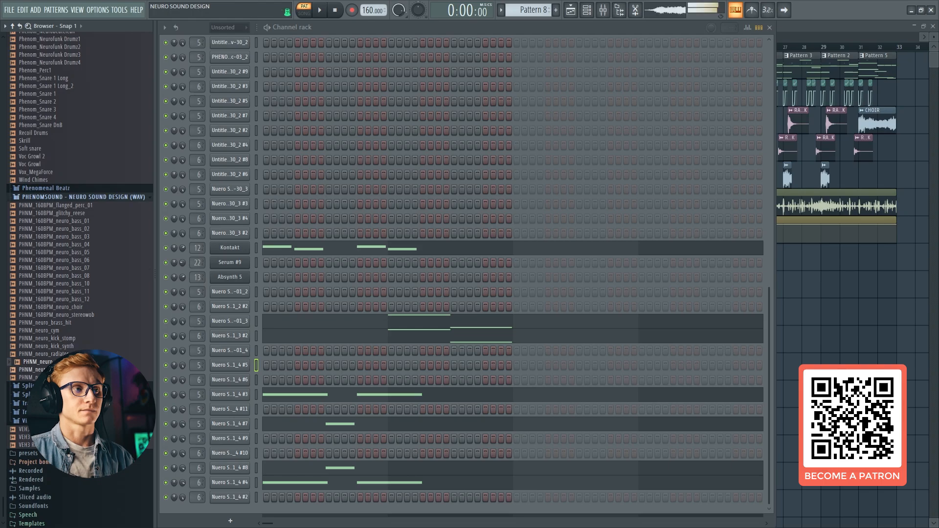
{"action": "left_click", "coordinate": [54, 370]}
{"action": "left_click", "coordinate": [54, 377]}
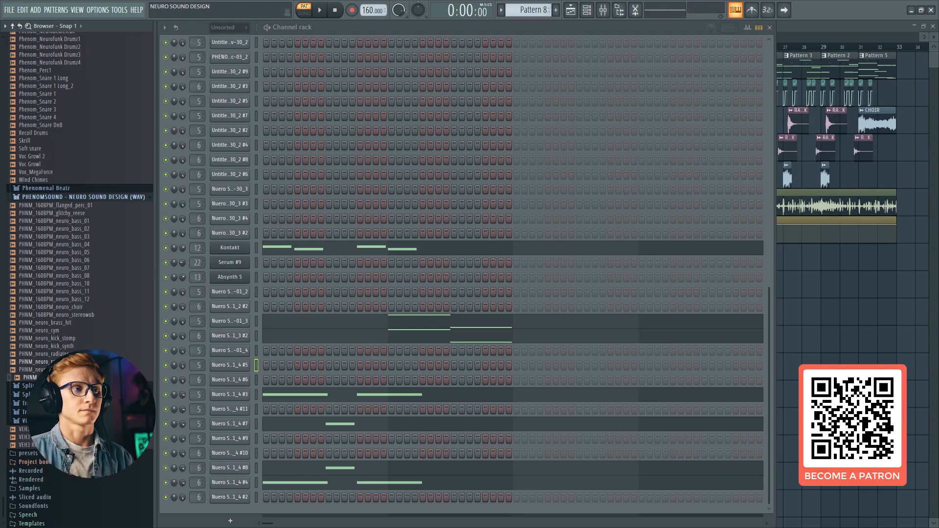
{"action": "left_click", "coordinate": [53, 354]}
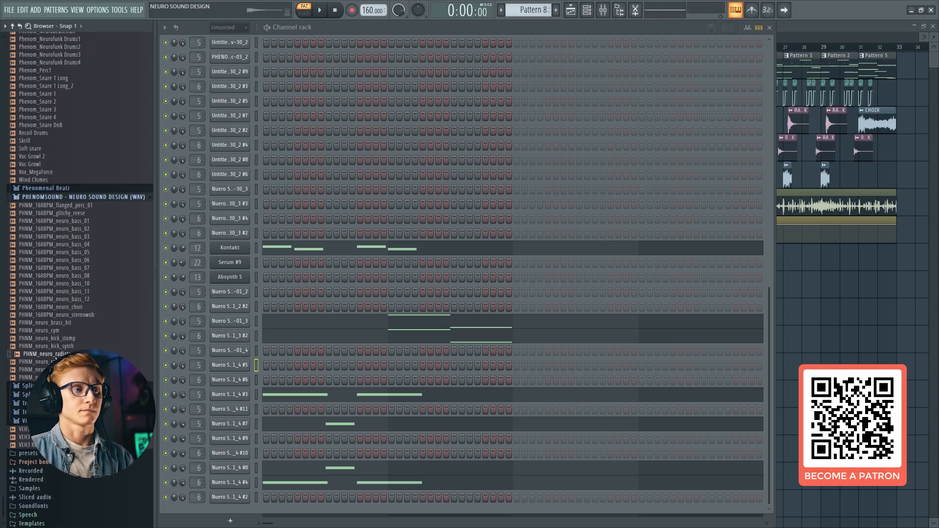
{"action": "left_click", "coordinate": [57, 308]}
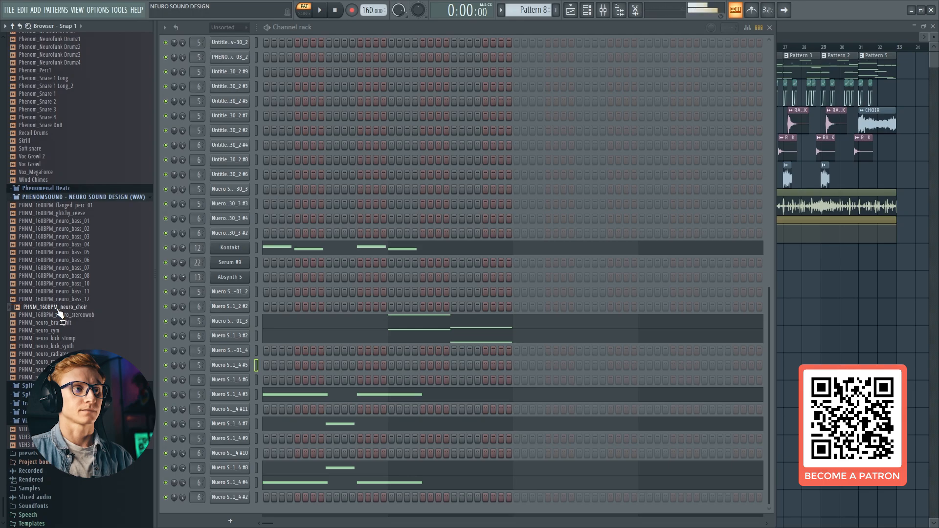
{"action": "left_click", "coordinate": [61, 213]}
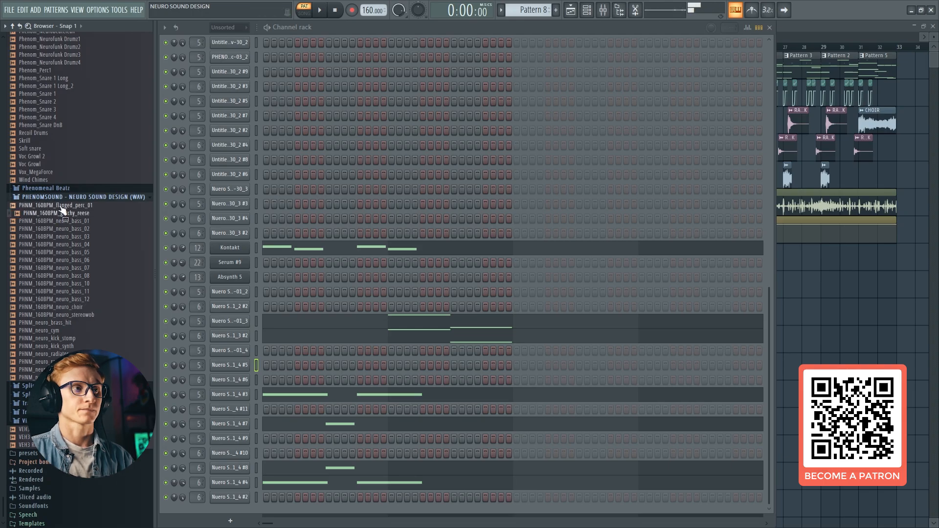
Hide the sample browser and listen to Pattern 1 with all channels shown in the channel rack
{"action": "key", "text": "alt+F8"}
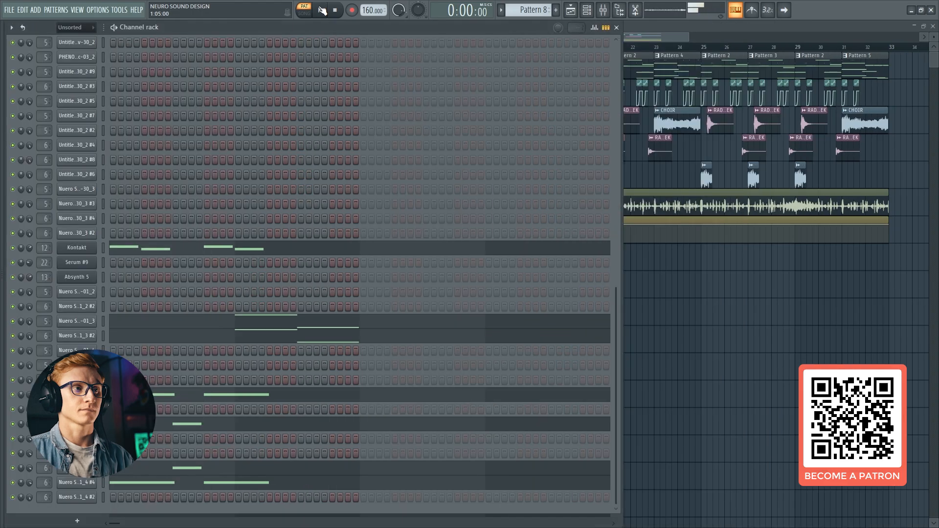
{"action": "left_click", "coordinate": [342, 15]}
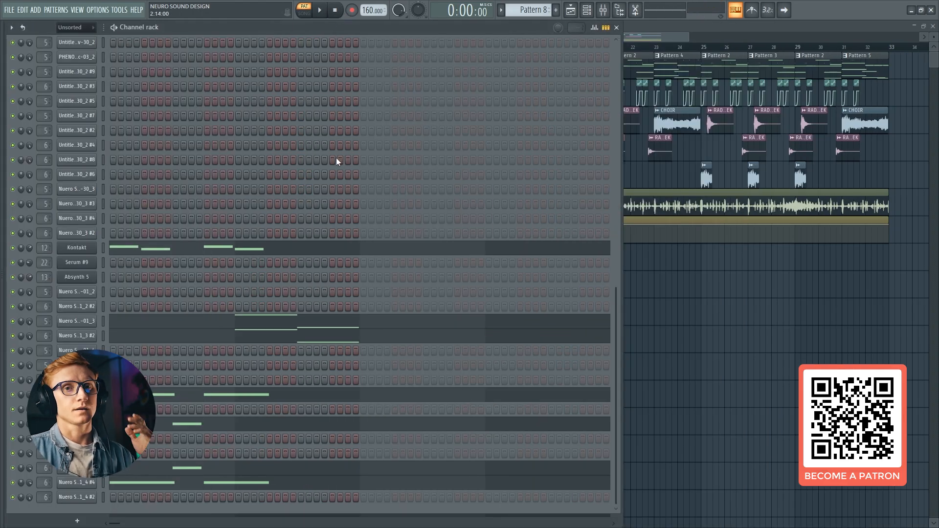
{"action": "scroll", "coordinate": [101, 254], "scroll_direction": "up", "scroll_amount": 6}
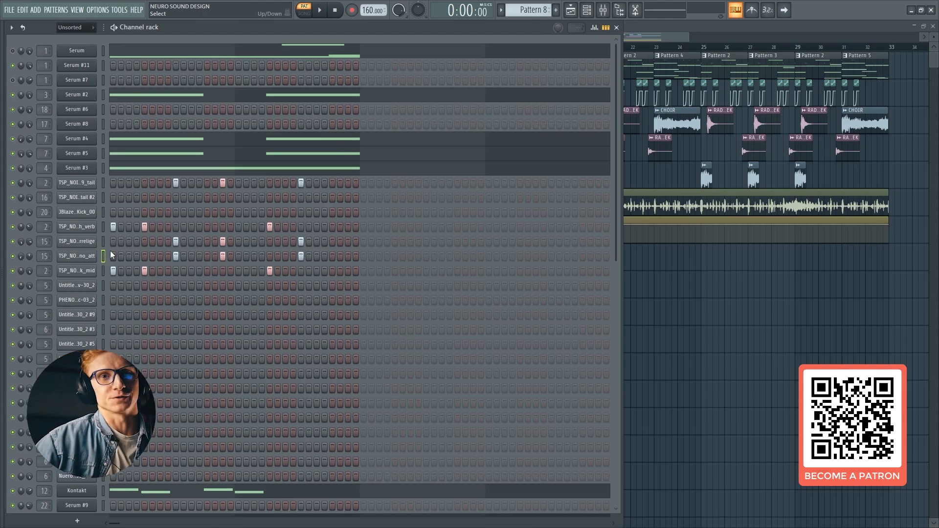
{"action": "key", "text": "Down"}
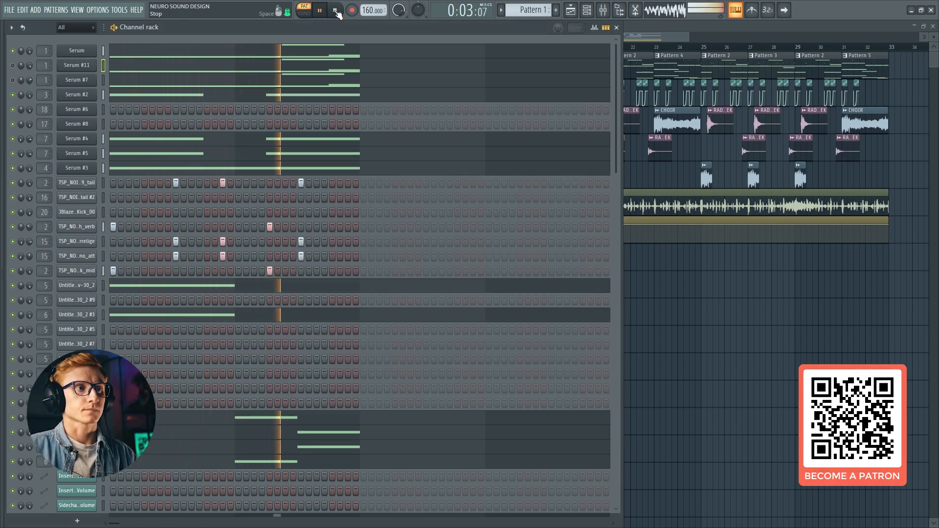
{"action": "left_click", "coordinate": [337, 11]}
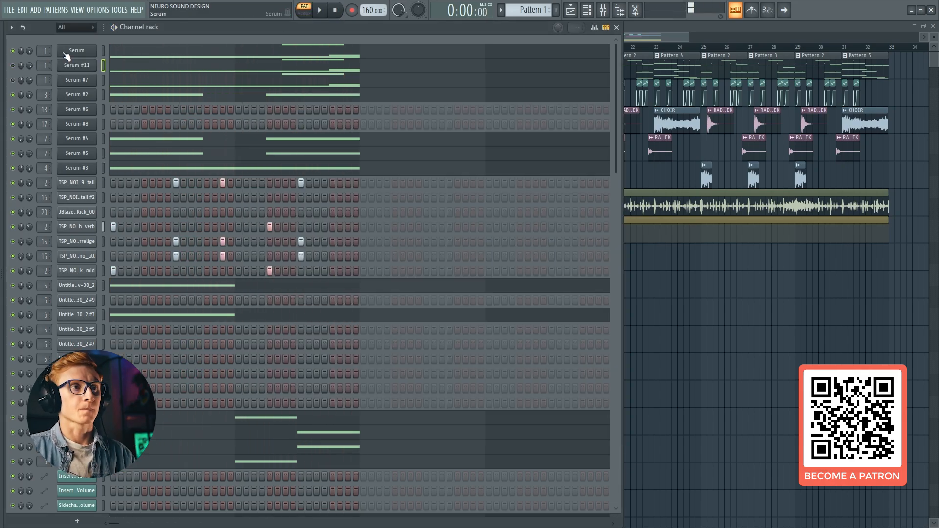
Load the spectral wavetable Reesey Mess 3 [SL] into oscillator A of Serum #11 and set its octave to -2
{"action": "left_click", "coordinate": [76, 65]}
{"action": "left_click", "coordinate": [330, 140]}
{"action": "mouse_move", "coordinate": [336, 177]}
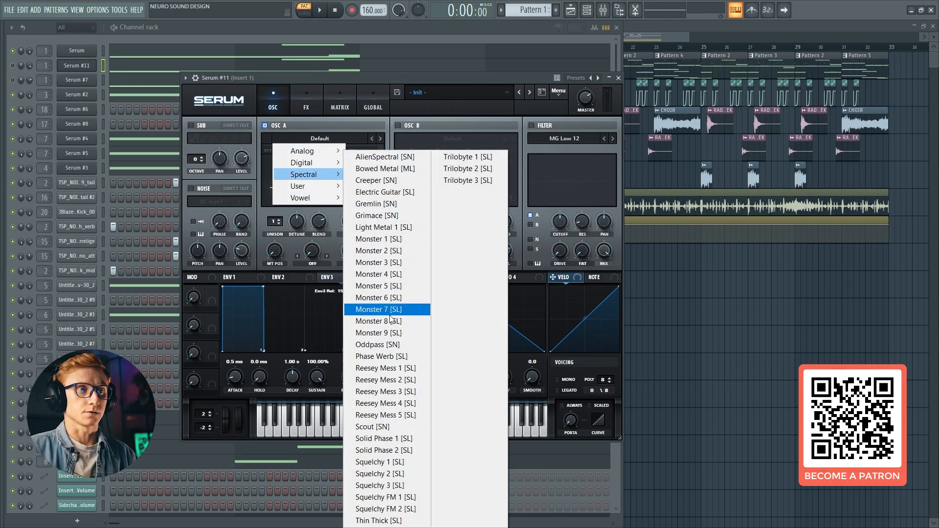
{"action": "left_click", "coordinate": [368, 393]}
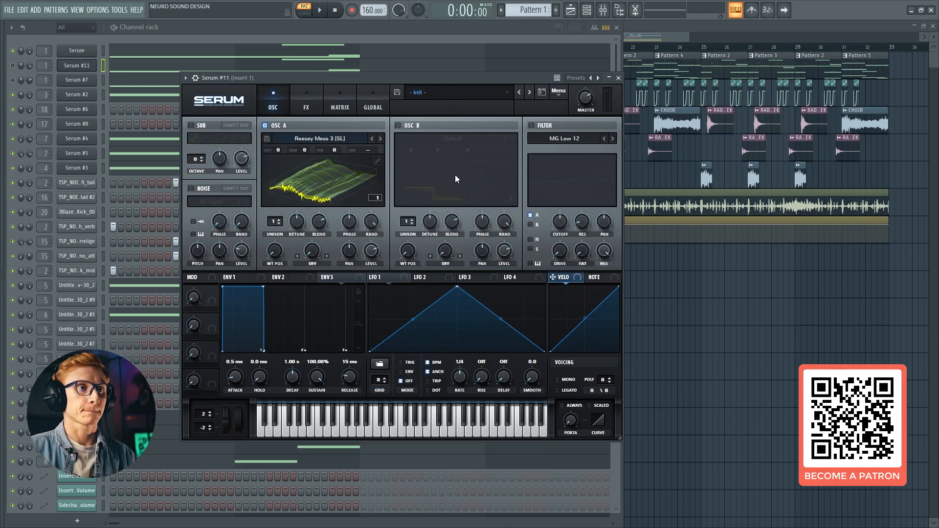
{"action": "left_click_drag", "start_coordinate": [279, 151], "coordinate": [279, 160]}
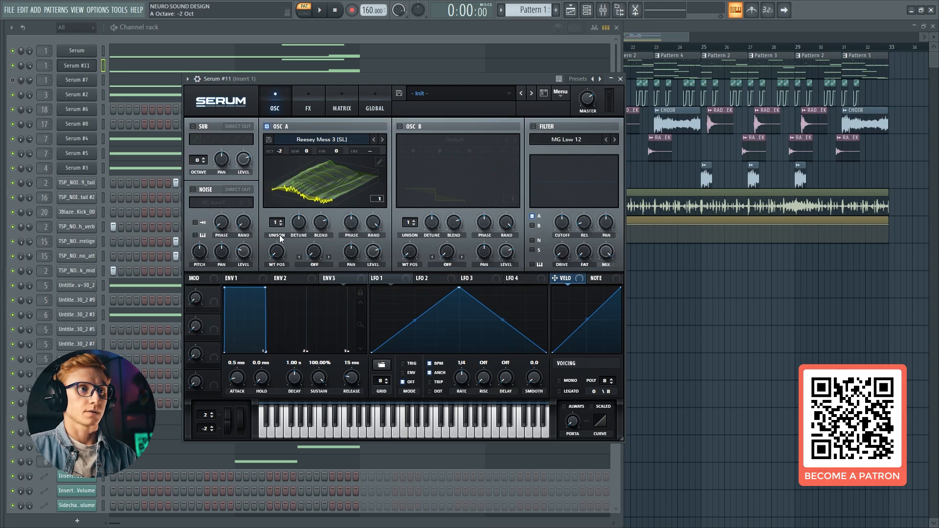
Set oscillator A's unison to 4 voices and its unison blend to 44
{"action": "left_click_drag", "start_coordinate": [280, 224], "coordinate": [289, 210]}
{"action": "left_click_drag", "start_coordinate": [297, 220], "coordinate": [316, 240]}
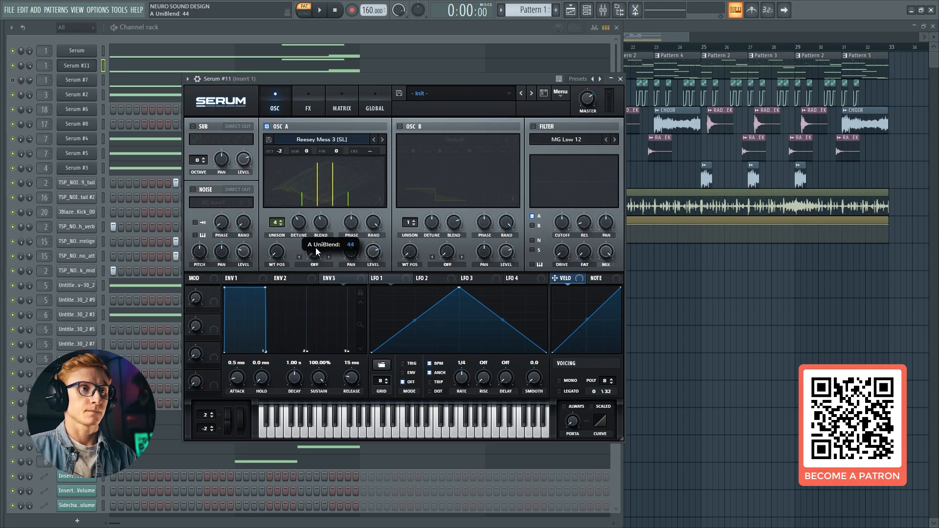
{"action": "left_click_drag", "start_coordinate": [277, 252], "coordinate": [278, 253]}
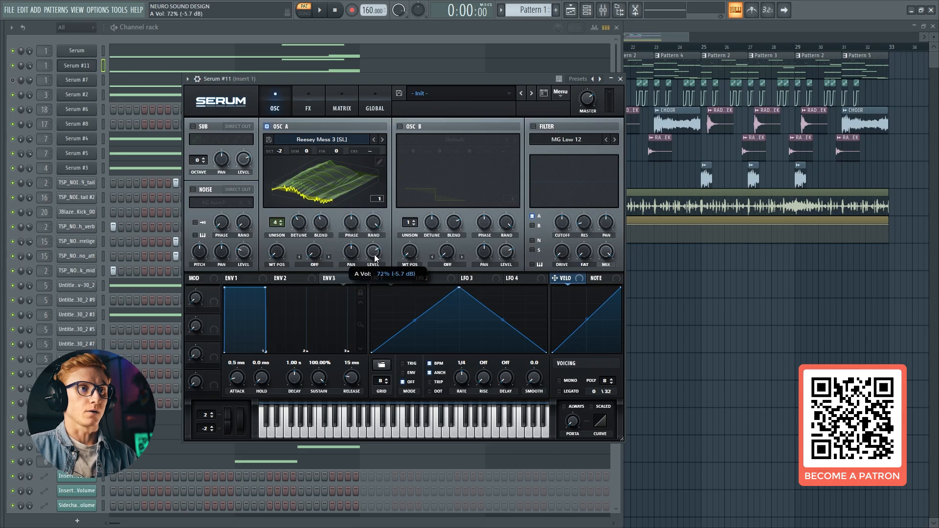
Modulate oscillator A's level from 0% with LFO 1, using the Neuro user shape, trigger mode, a 1/2 triplet rate and an amount of 57
{"action": "left_click_drag", "start_coordinate": [376, 278], "coordinate": [364, 258]}
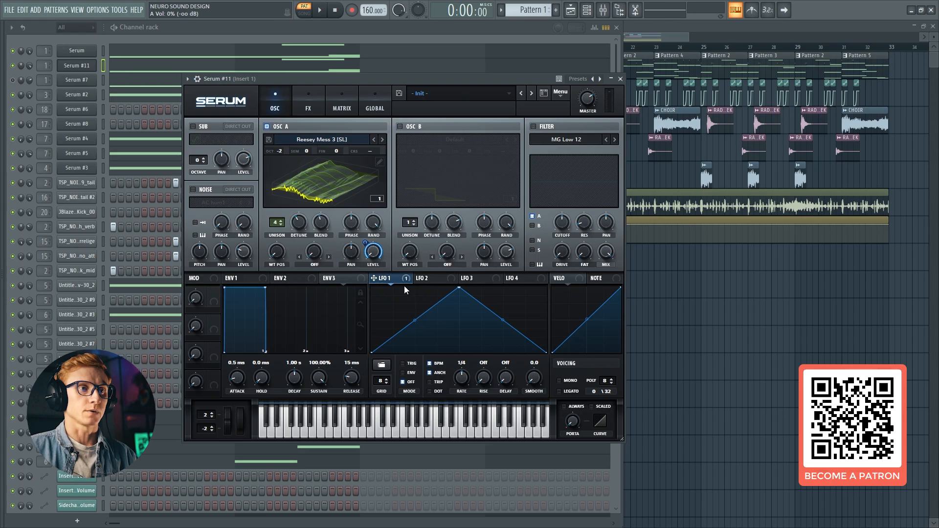
{"action": "left_click", "coordinate": [382, 364]}
{"action": "mouse_move", "coordinate": [437, 403]}
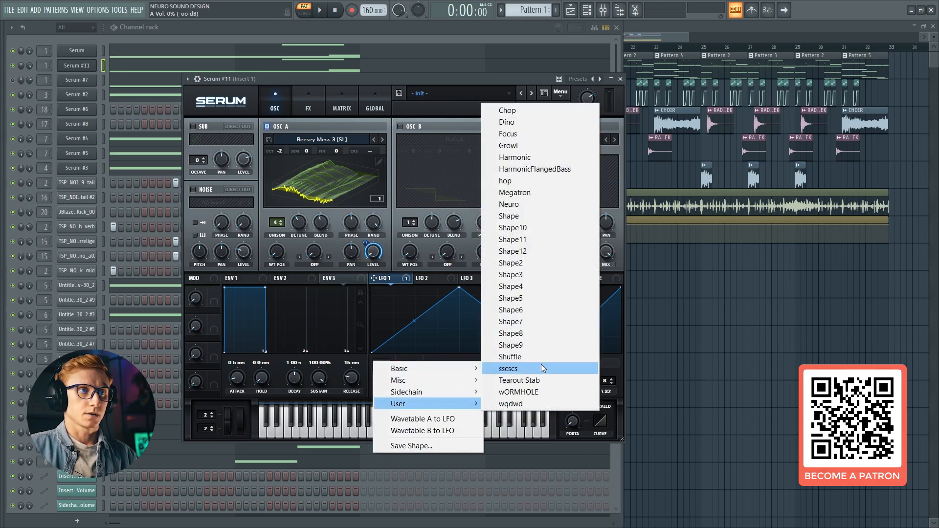
{"action": "left_click", "coordinate": [512, 206]}
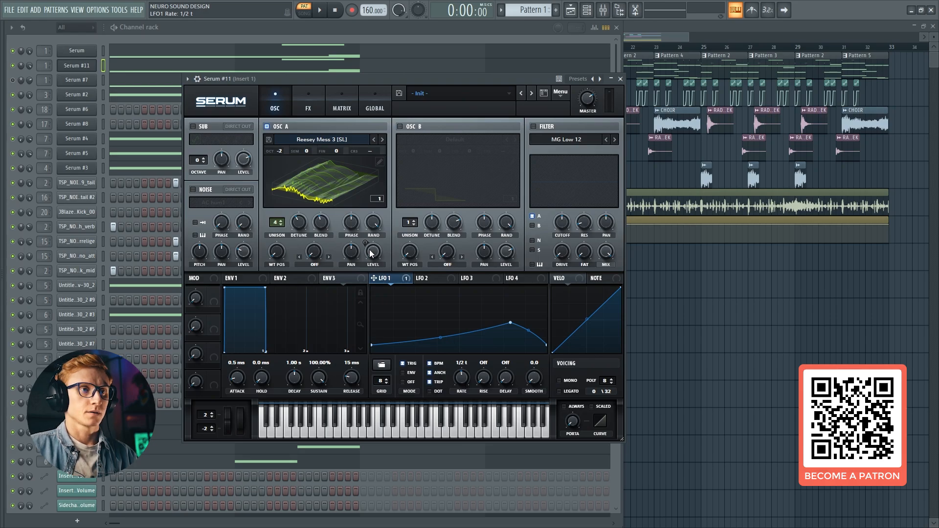
{"action": "left_click_drag", "start_coordinate": [372, 254], "coordinate": [367, 259]}
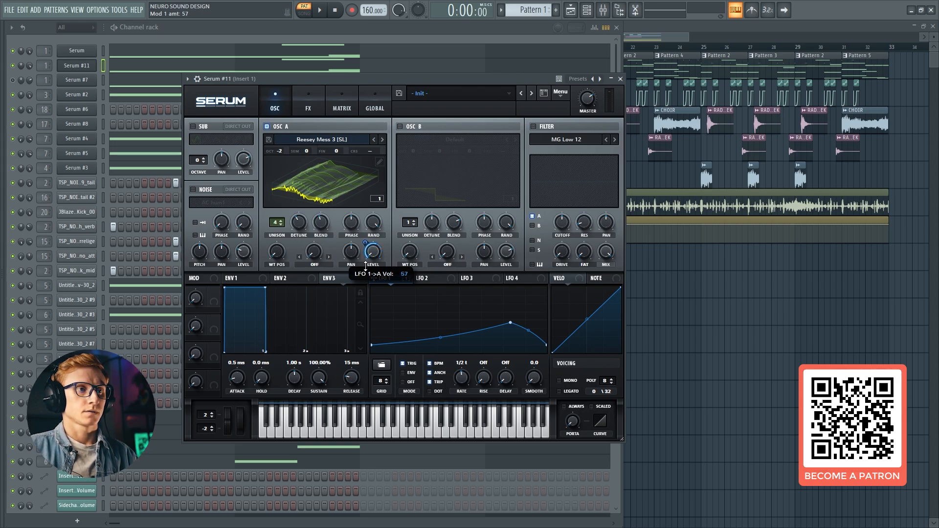
Set oscillator A's wavetable position to 212 and modulate it with LFO 1 by an amount of -30
{"action": "left_click_drag", "start_coordinate": [276, 252], "coordinate": [310, 192]}
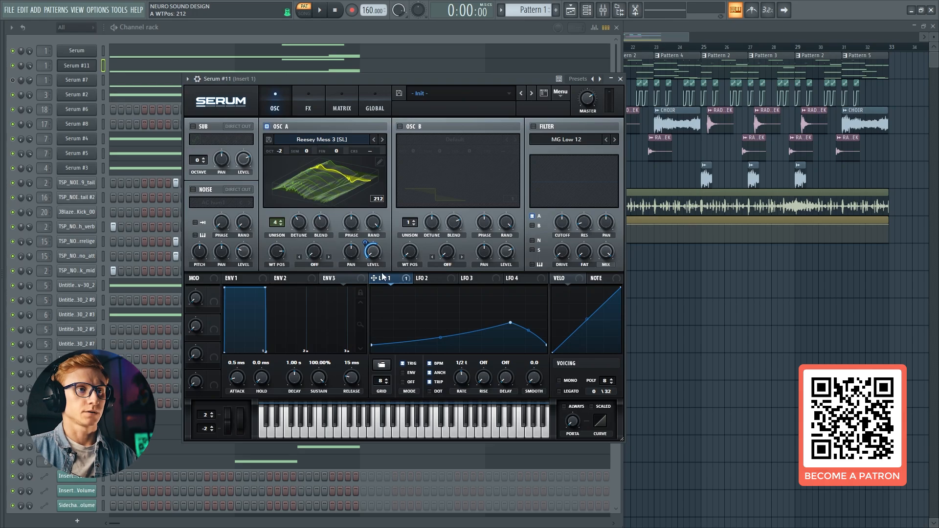
{"action": "left_click_drag", "start_coordinate": [388, 277], "coordinate": [272, 270]}
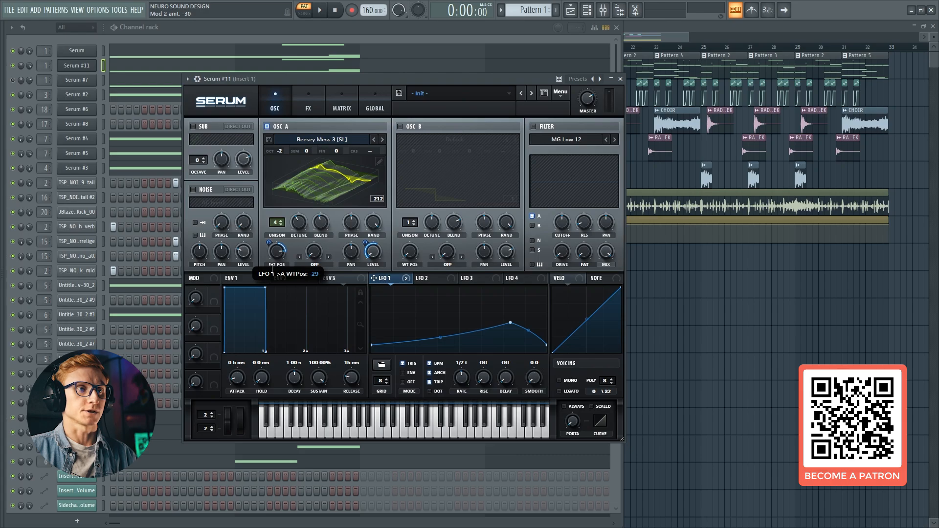
Enable oscillator B with the Waveterminal wavetable, tuned to octave -4 and +7 semitones
{"action": "left_click", "coordinate": [415, 126]}
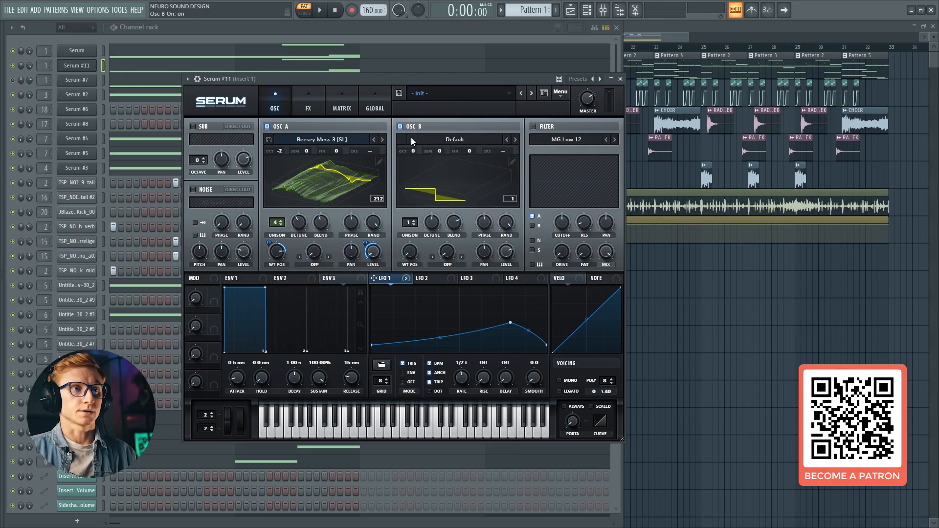
{"action": "left_click", "coordinate": [436, 139]}
{"action": "mouse_move", "coordinate": [447, 174]}
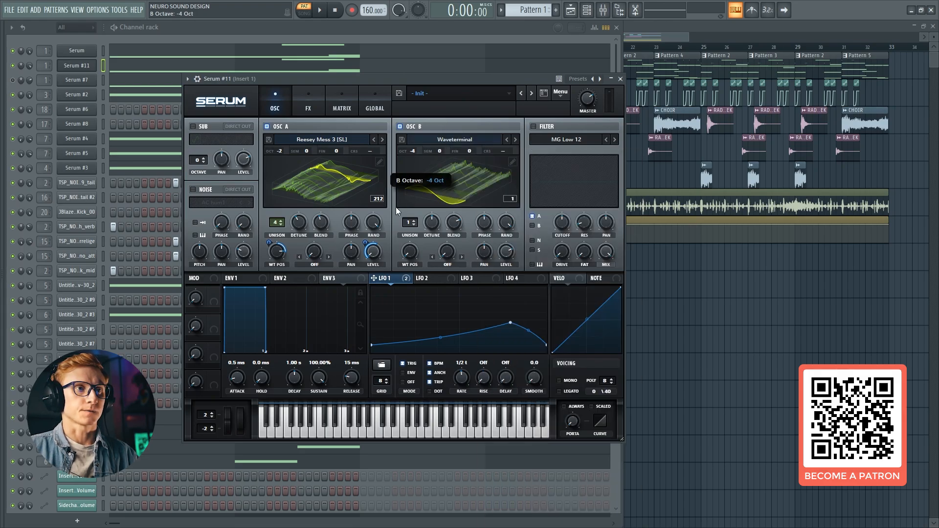
{"action": "left_click_drag", "start_coordinate": [441, 152], "coordinate": [445, 138]}
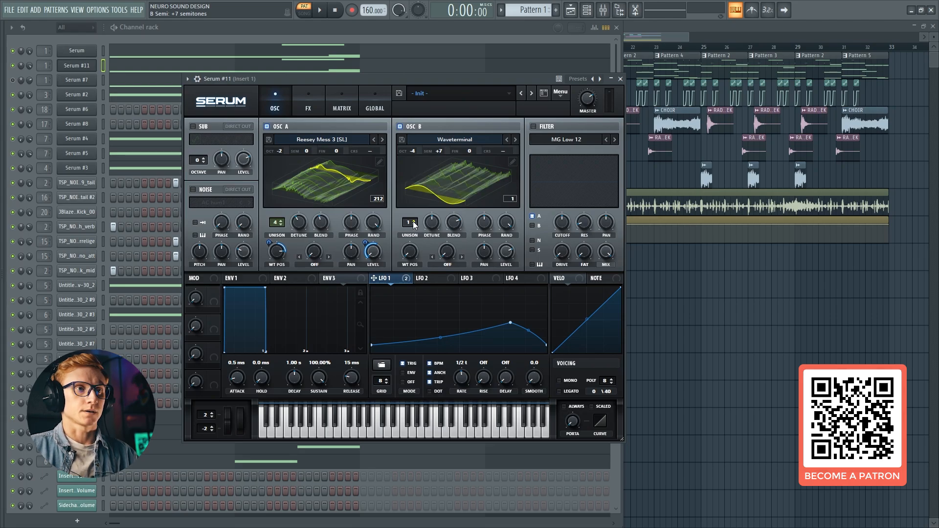
Set oscillator B's unison to 10 voices, its unison blend to 46 and its level to 0%
{"action": "left_click_drag", "start_coordinate": [412, 221], "coordinate": [439, 170]}
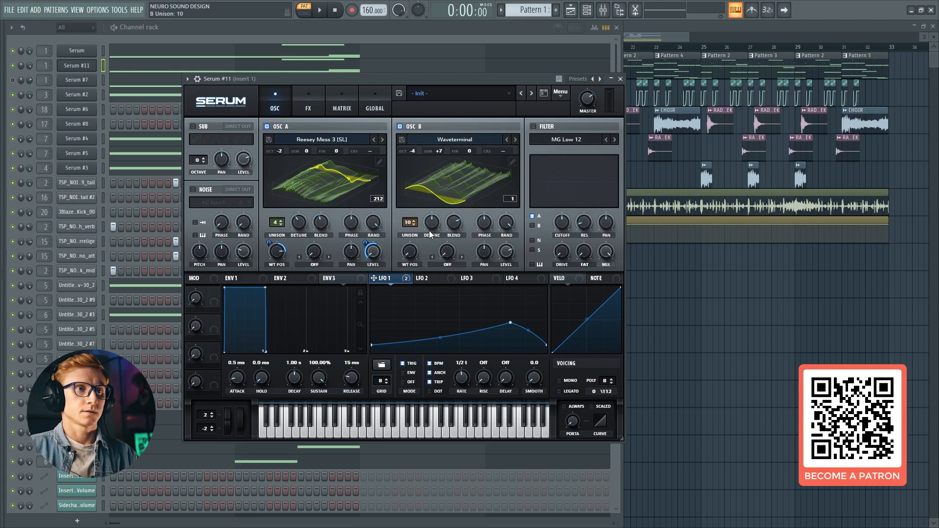
{"action": "left_click_drag", "start_coordinate": [430, 230], "coordinate": [459, 246]}
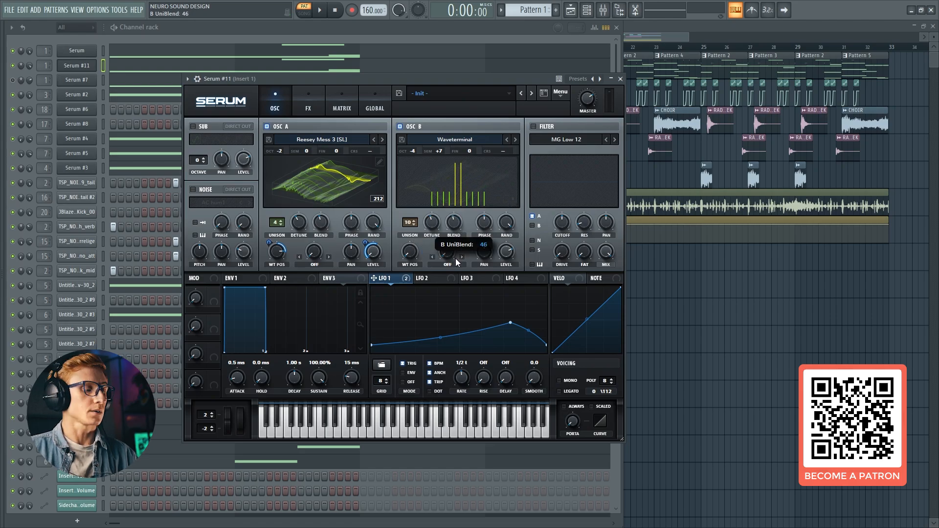
{"action": "left_click_drag", "start_coordinate": [455, 261], "coordinate": [456, 261]}
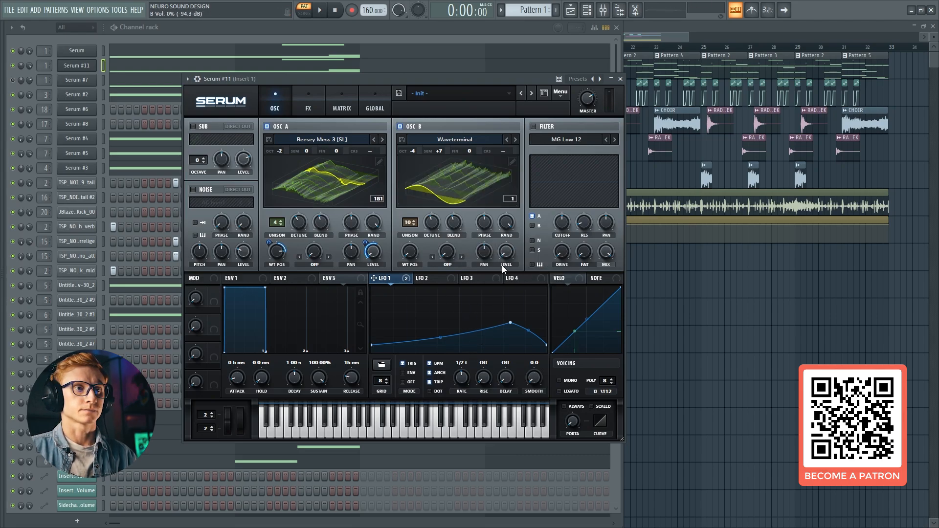
Modulate oscillator B's wavetable position from 256 with LFO 2 at -100, using a descending ramp in trigger mode at a one-bar rate
{"action": "left_click", "coordinate": [422, 278]}
{"action": "left_click_drag", "start_coordinate": [410, 258], "coordinate": [443, 145]}
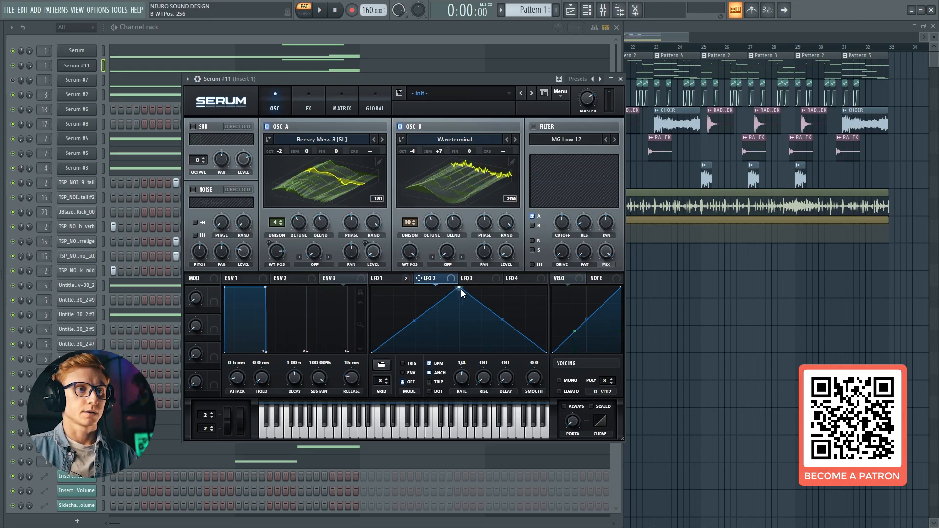
{"action": "left_click_drag", "start_coordinate": [461, 290], "coordinate": [372, 287]}
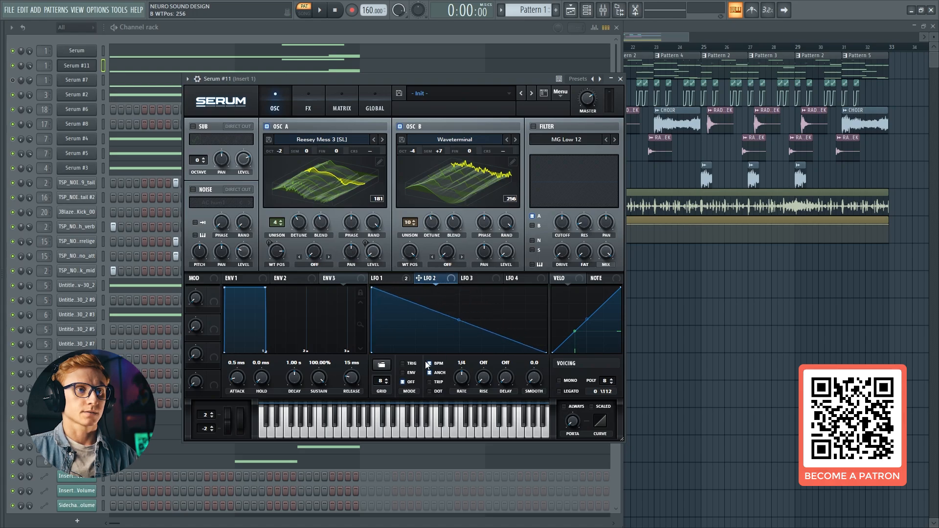
{"action": "left_click_drag", "start_coordinate": [457, 377], "coordinate": [459, 386]}
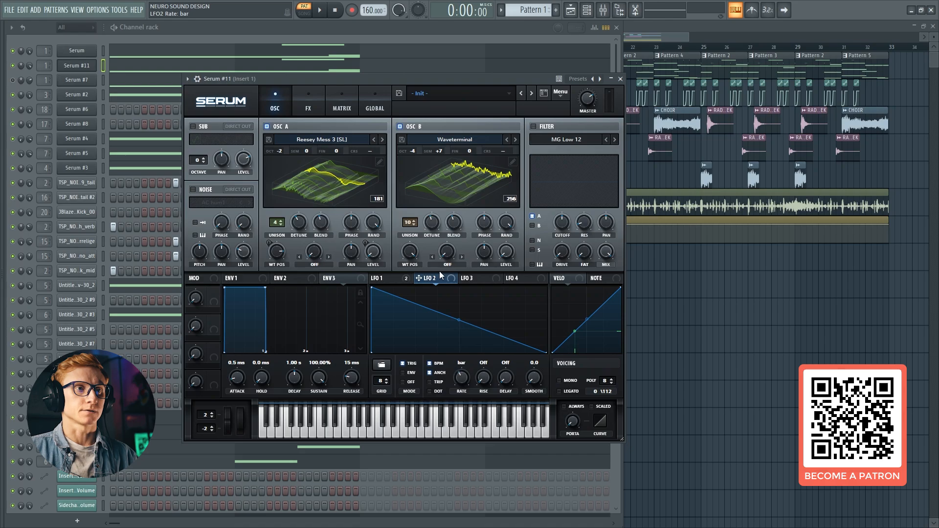
{"action": "left_click_drag", "start_coordinate": [415, 266], "coordinate": [410, 251]}
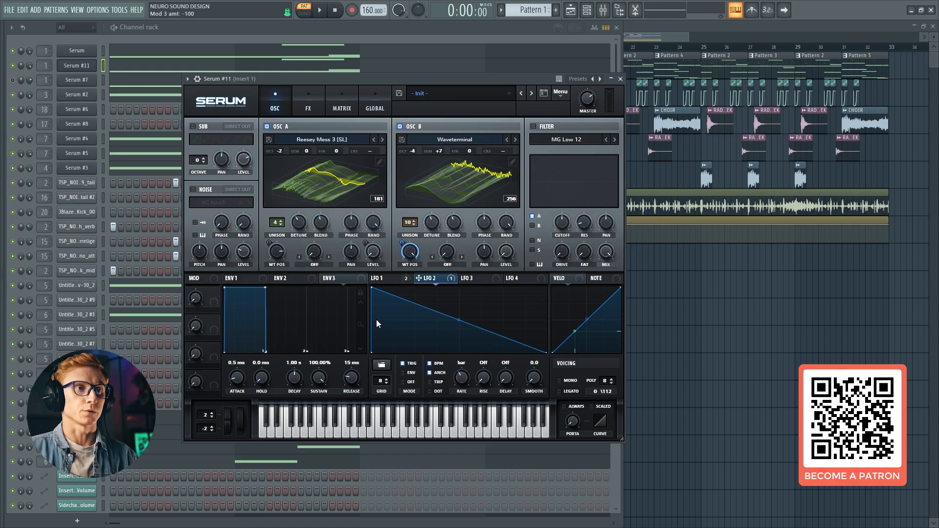
Set oscillator B's warp to Sync (No Window) at 16% and oscillator A's warp mode to FM (from B)
{"action": "left_click", "coordinate": [452, 261]}
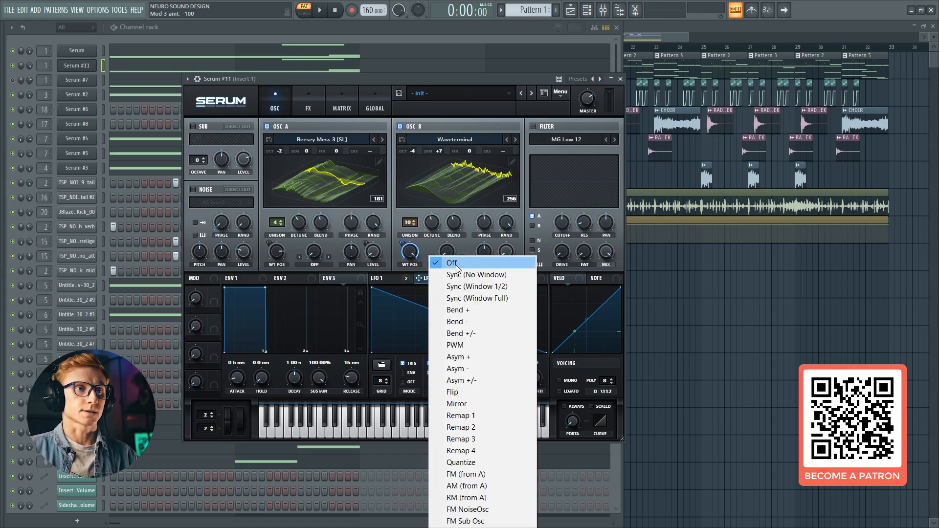
{"action": "left_click", "coordinate": [455, 276]}
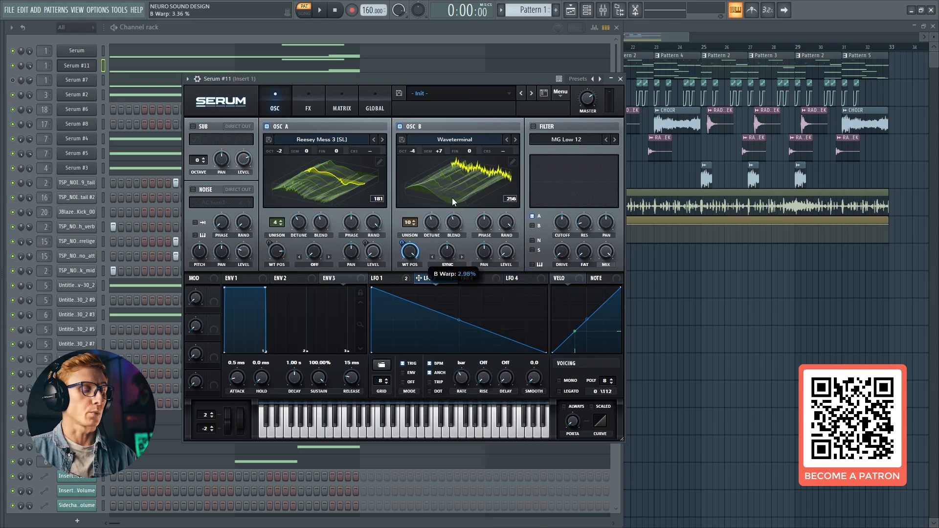
{"action": "left_click", "coordinate": [316, 263]}
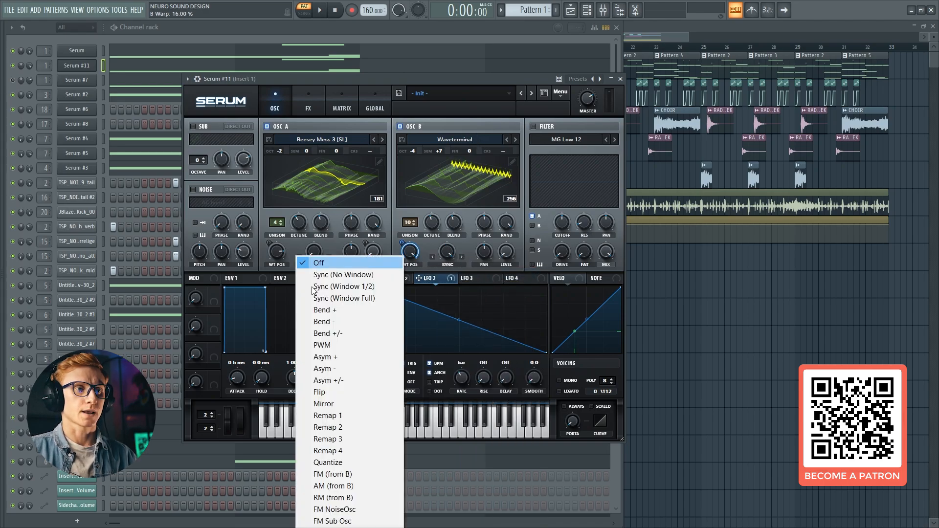
{"action": "left_click", "coordinate": [325, 475]}
{"action": "left_click_drag", "start_coordinate": [318, 260], "coordinate": [318, 254]}
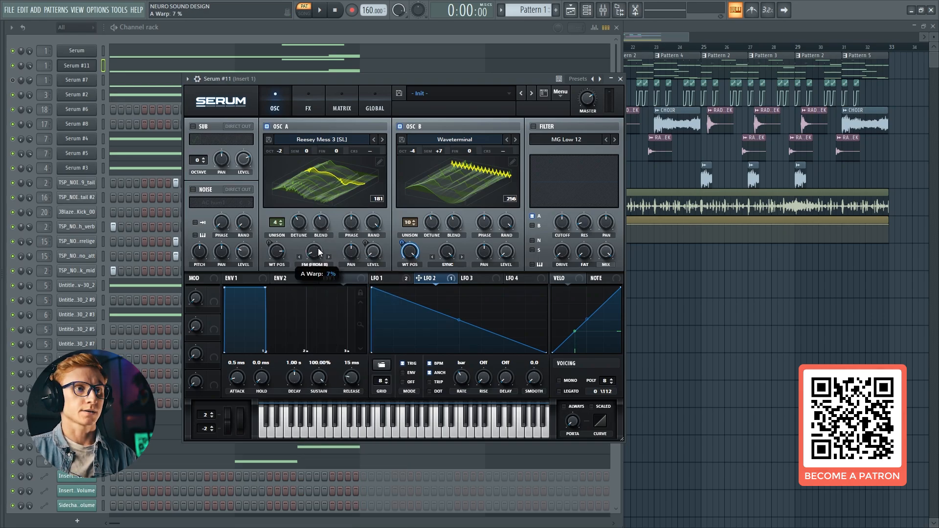
Modulate oscillator A's FM warp with LFO 1 by an amount of 74
{"action": "left_click_drag", "start_coordinate": [319, 248], "coordinate": [309, 253]}
{"action": "left_click", "coordinate": [391, 280]}
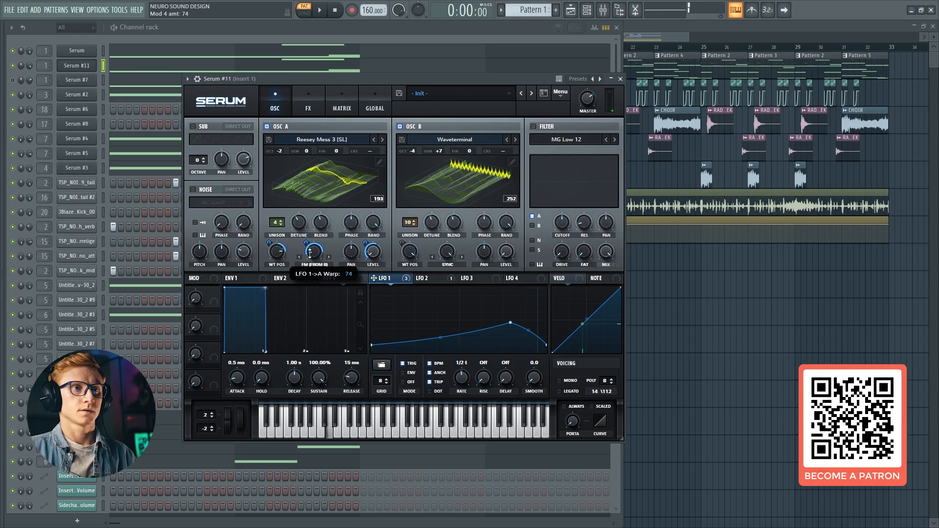
{"action": "left_click_drag", "start_coordinate": [586, 106], "coordinate": [586, 106]}
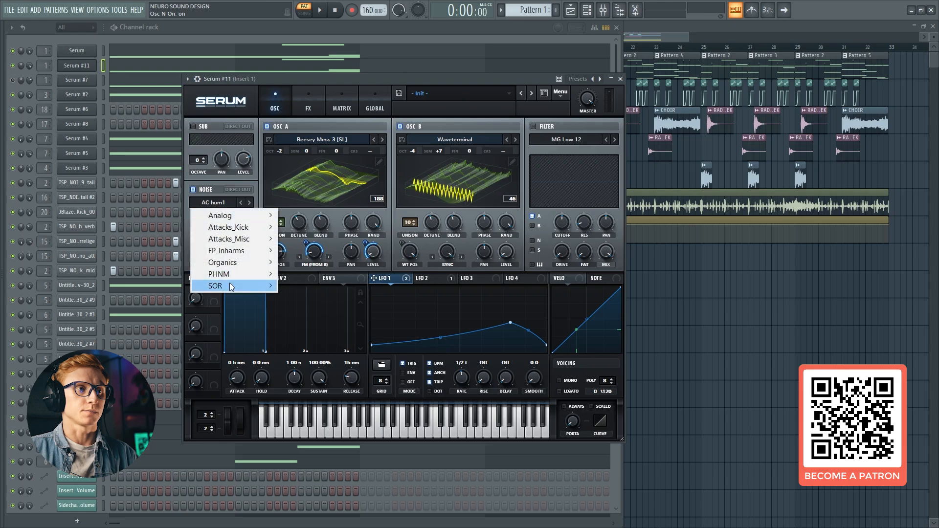
Load the Paper Bag sample into the noise oscillator and modulate its level from 0% with LFO 1 at 22
{"action": "mouse_move", "coordinate": [249, 264]}
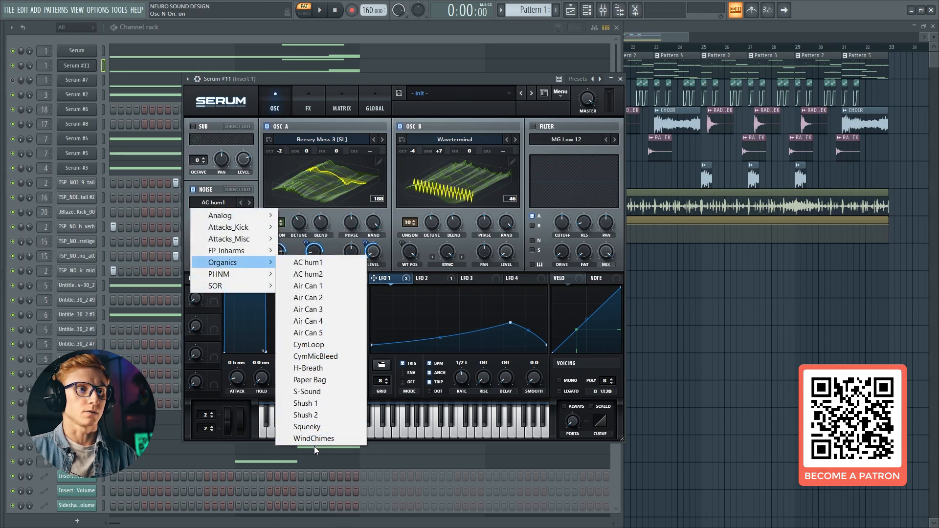
{"action": "left_click", "coordinate": [312, 381]}
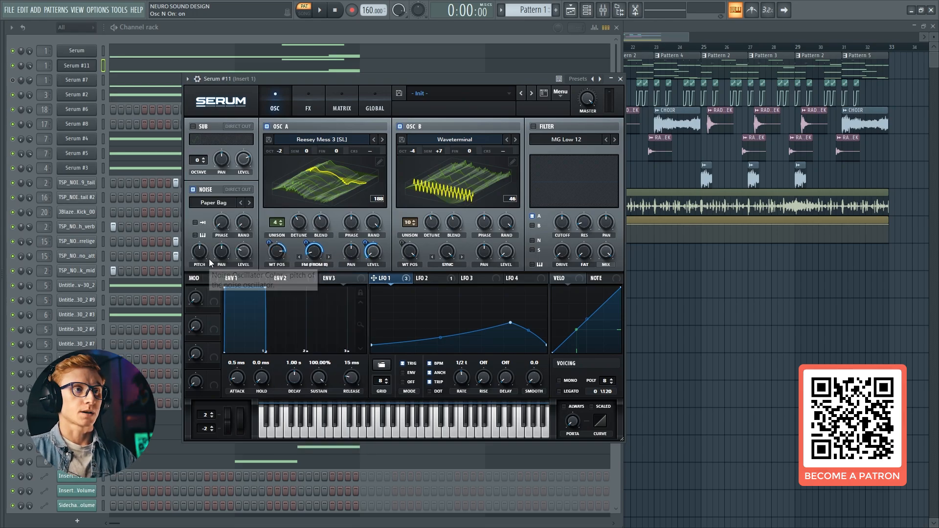
{"action": "left_click_drag", "start_coordinate": [210, 257], "coordinate": [210, 222]}
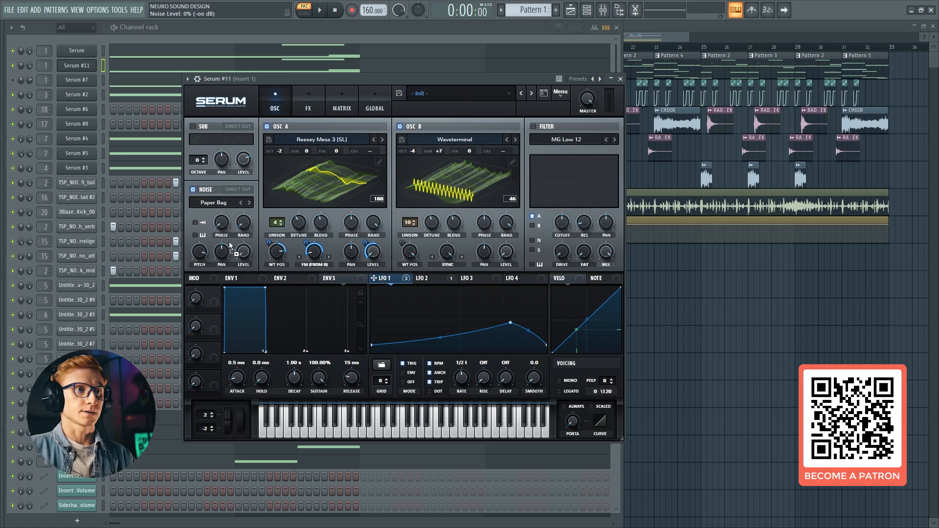
{"action": "left_click_drag", "start_coordinate": [237, 243], "coordinate": [233, 269]}
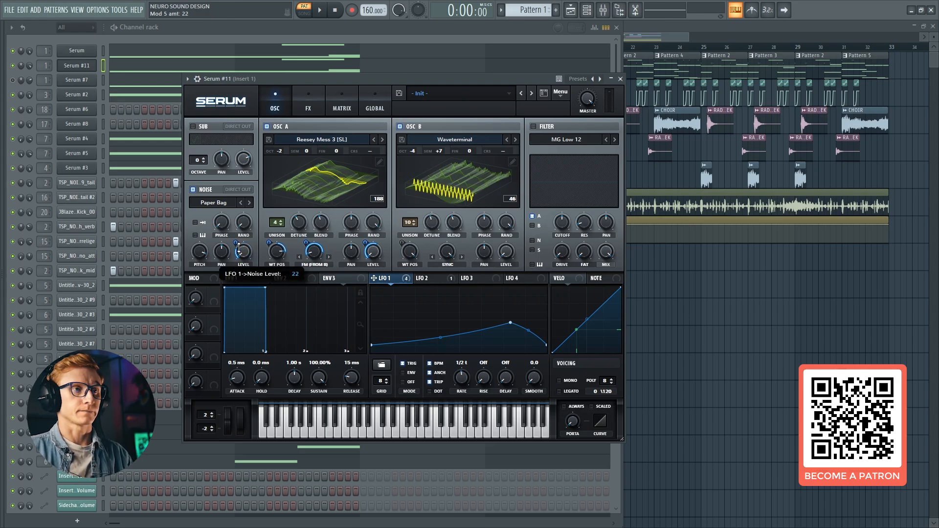
{"action": "left_click_drag", "start_coordinate": [238, 247], "coordinate": [238, 247]}
Enable the main filter and choose the Multi type HP 12
{"action": "left_click", "coordinate": [565, 140]}
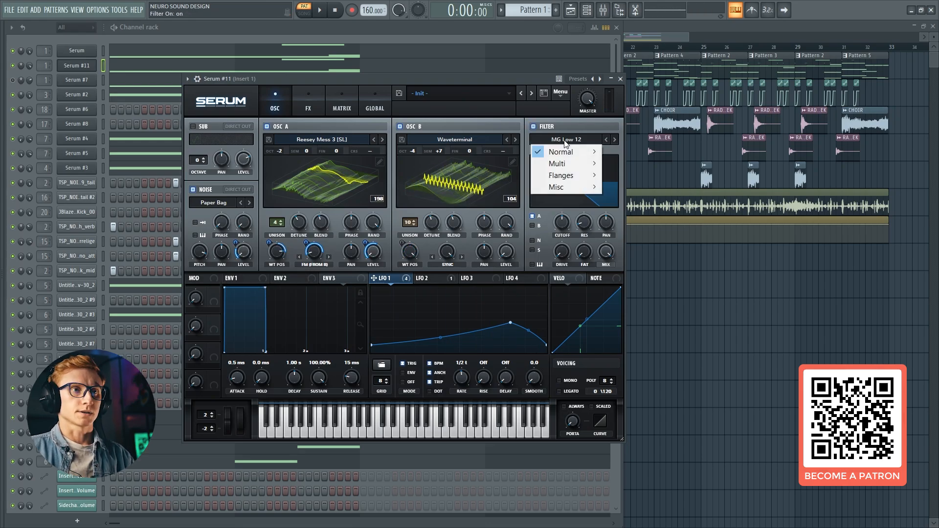
{"action": "left_click", "coordinate": [544, 126]}
{"action": "left_click", "coordinate": [541, 125]}
{"action": "left_click", "coordinate": [578, 141]}
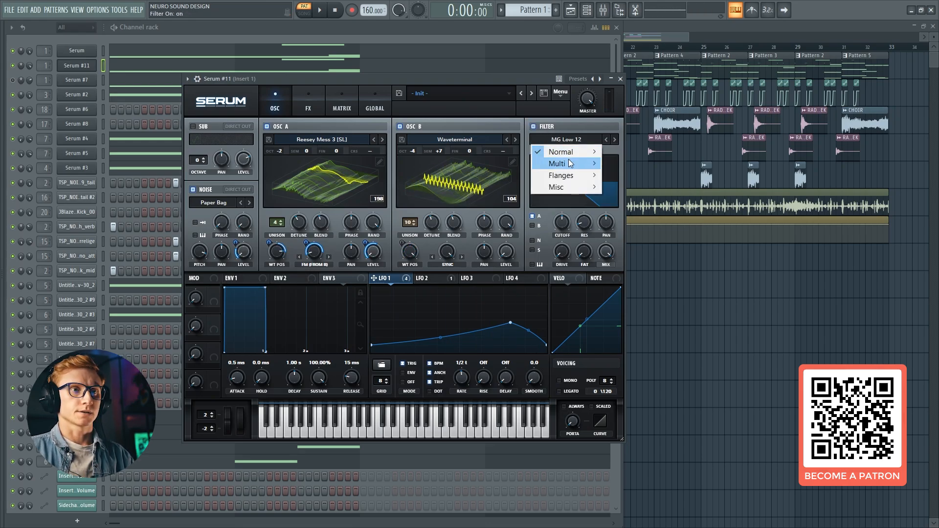
{"action": "mouse_move", "coordinate": [567, 163]}
{"action": "left_click", "coordinate": [615, 235]}
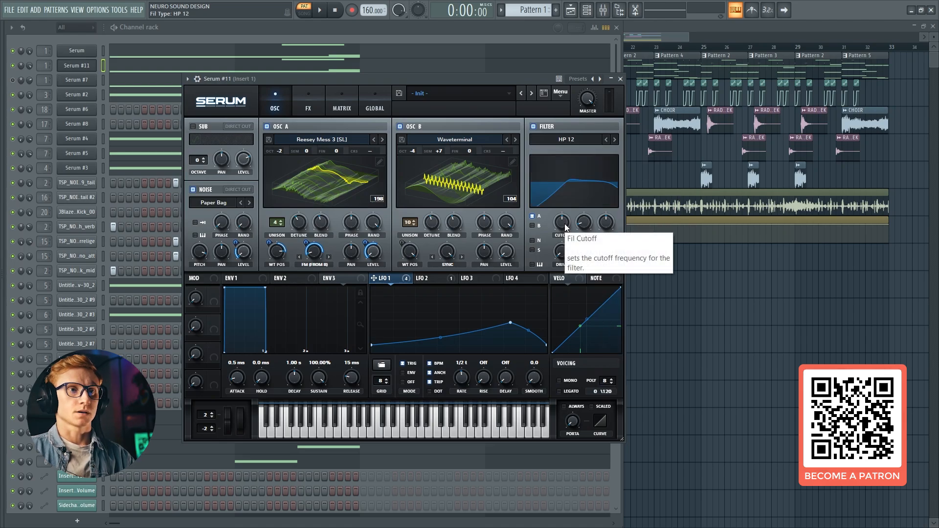
Set the main filter's cutoff to 55 Hz and modulate it with LFO 1
{"action": "left_click_drag", "start_coordinate": [564, 224], "coordinate": [561, 250]}
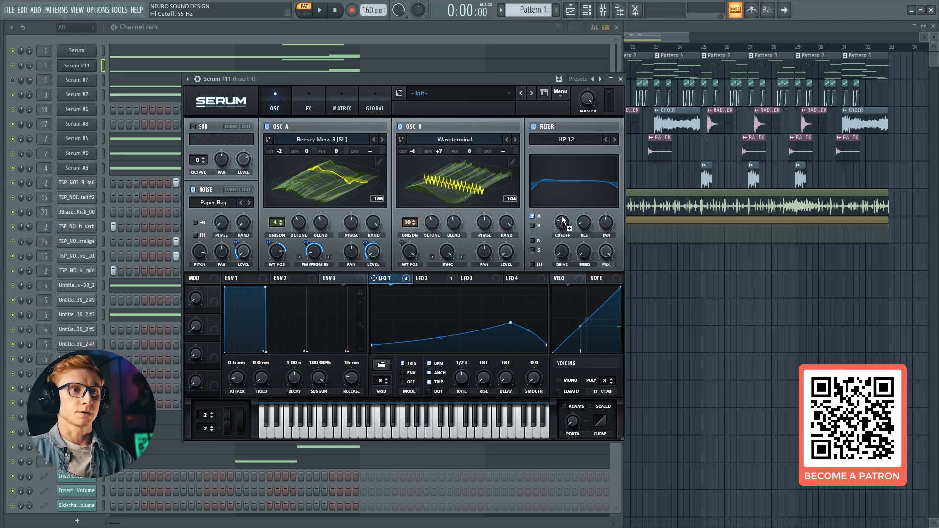
{"action": "left_click_drag", "start_coordinate": [563, 220], "coordinate": [565, 220]}
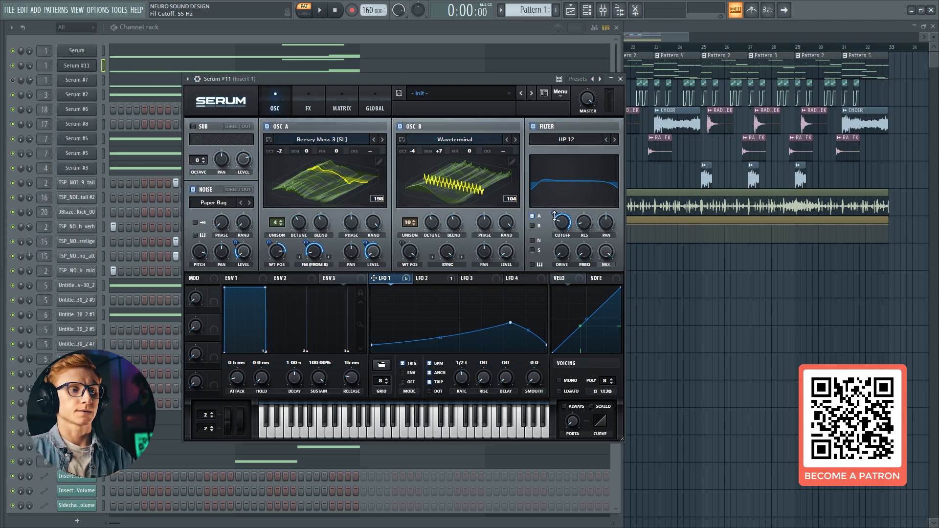
{"action": "left_click_drag", "start_coordinate": [554, 216], "coordinate": [554, 217]}
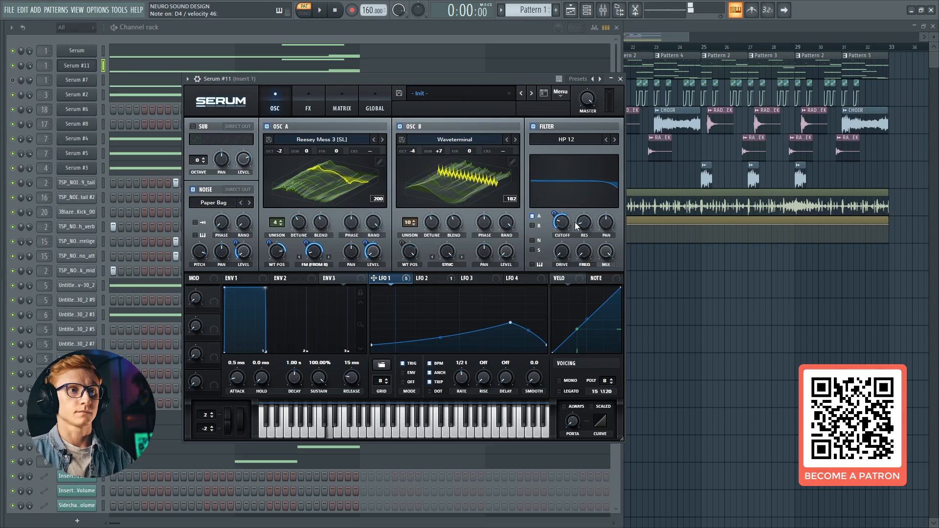
Set the main filter's Freq parameter to 82% and modulate it with LFO 1
{"action": "left_click_drag", "start_coordinate": [583, 223], "coordinate": [612, 195]}
{"action": "left_click", "coordinate": [565, 256]}
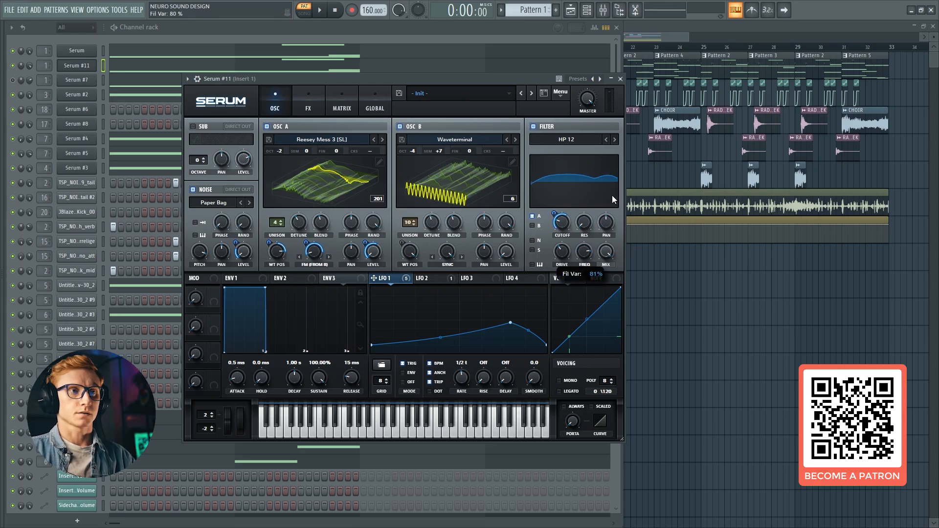
{"action": "left_click_drag", "start_coordinate": [374, 277], "coordinate": [532, 386]}
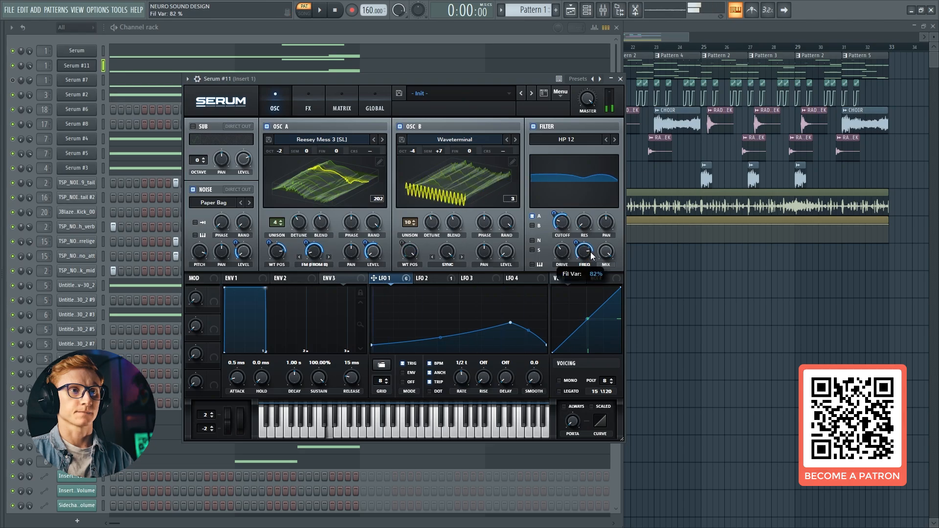
Add a Tube distortion to the effects rack and increase its drive
{"action": "left_click", "coordinate": [308, 105]}
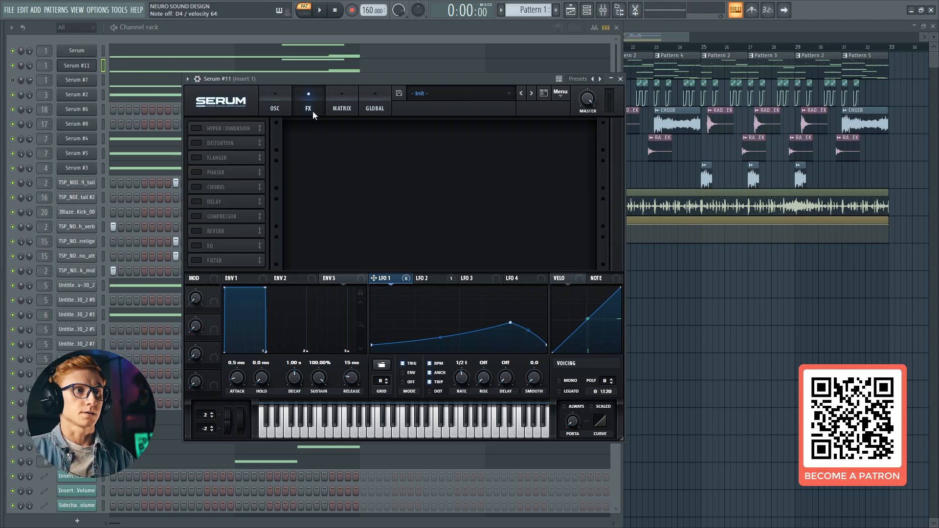
{"action": "left_click", "coordinate": [212, 144]}
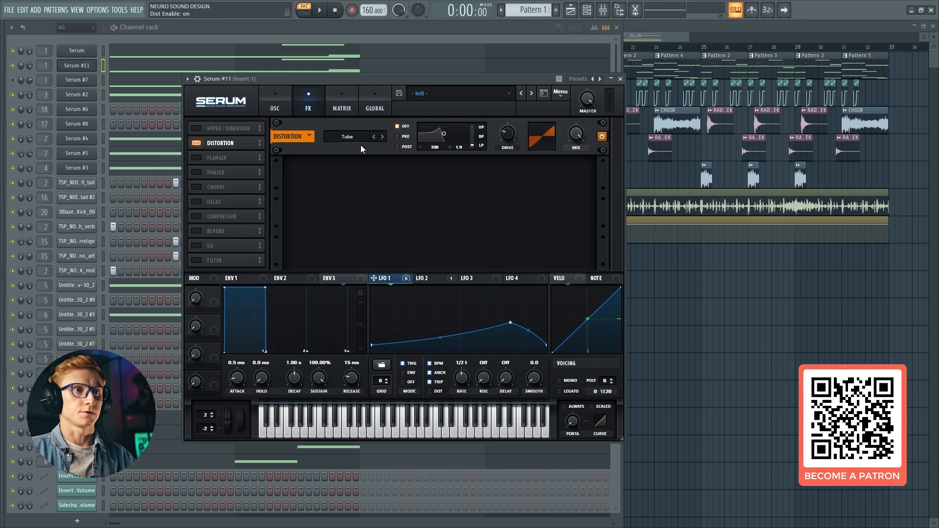
{"action": "left_click_drag", "start_coordinate": [507, 132], "coordinate": [532, 87]}
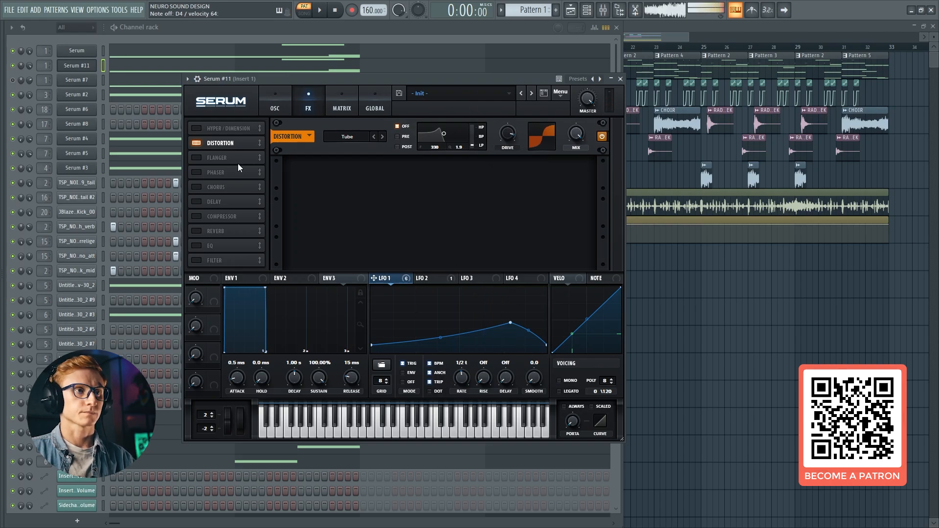
Add an EQ directly after the distortion and set both of its bands to the Peak shape
{"action": "left_click", "coordinate": [196, 245]}
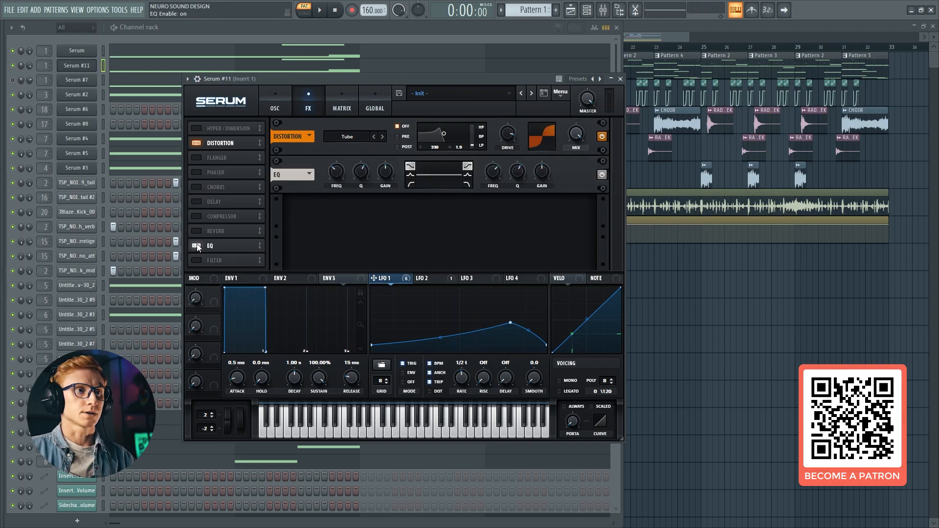
{"action": "left_click_drag", "start_coordinate": [210, 247], "coordinate": [227, 155]}
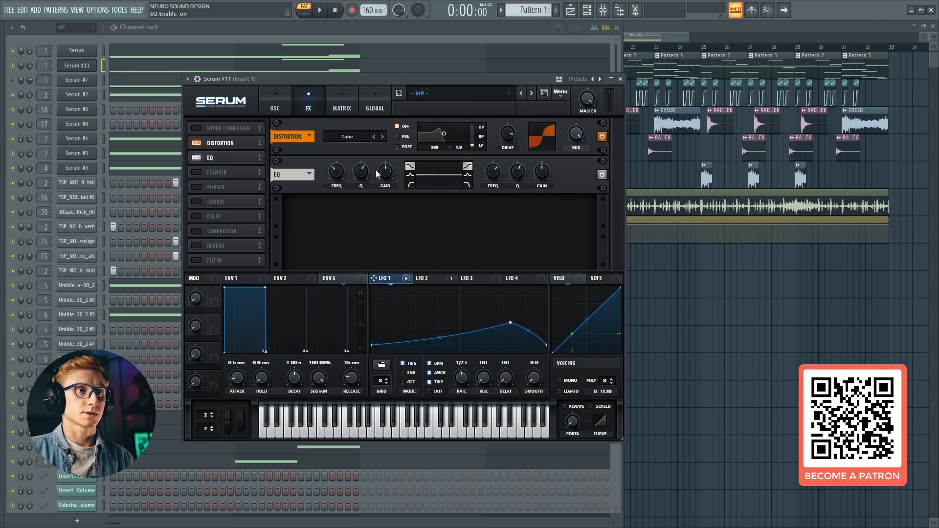
{"action": "left_click", "coordinate": [410, 176]}
{"action": "left_click", "coordinate": [467, 175]}
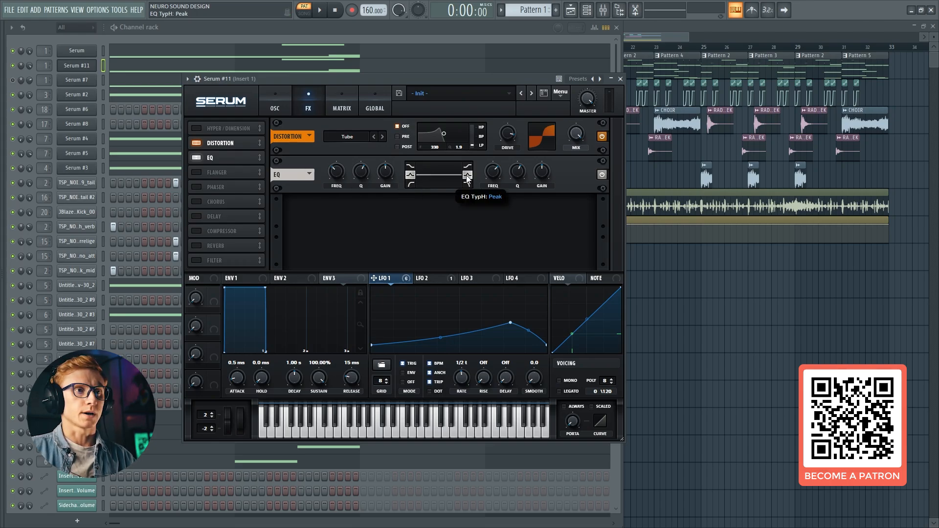
Modulate both EQ band frequencies with LFO 1, boosting the low band's gain and cutting the high band's gain
{"action": "mouse_move", "coordinate": [341, 171]}
{"action": "left_mouse_down"}
{"action": "mouse_move", "coordinate": [345, 198]}
{"action": "mouse_move", "coordinate": [333, 177]}
{"action": "left_mouse_up"}
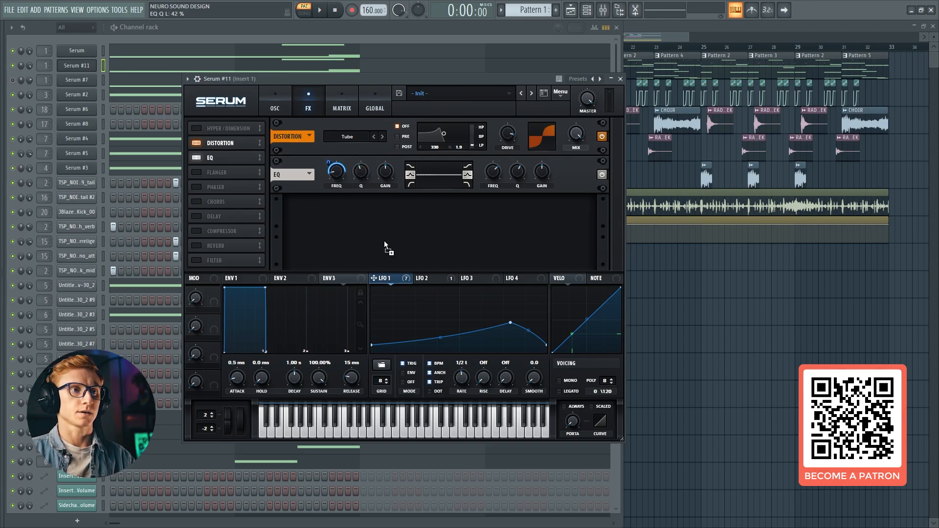
{"action": "mouse_move", "coordinate": [385, 183]}
{"action": "left_mouse_down"}
{"action": "mouse_move", "coordinate": [389, 150]}
{"action": "mouse_move", "coordinate": [390, 168]}
{"action": "left_mouse_up"}
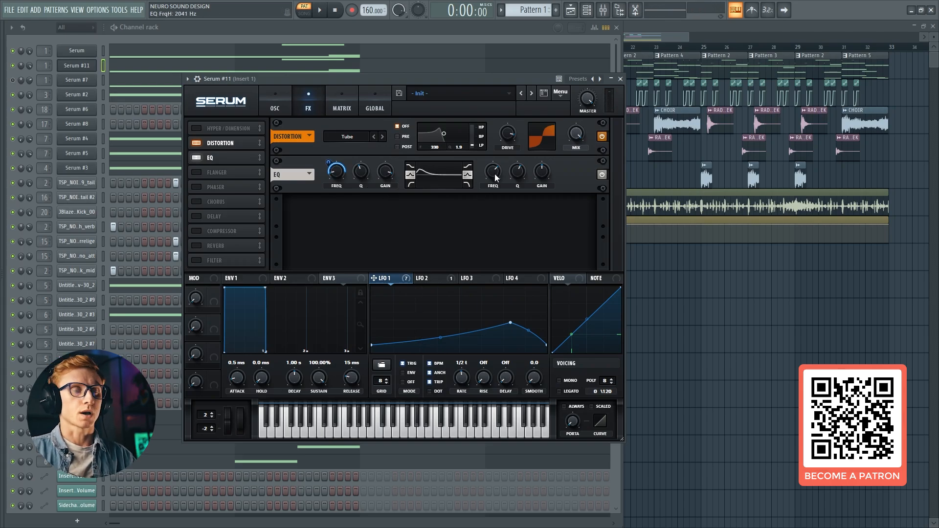
{"action": "left_click_drag", "start_coordinate": [494, 175], "coordinate": [484, 208]}
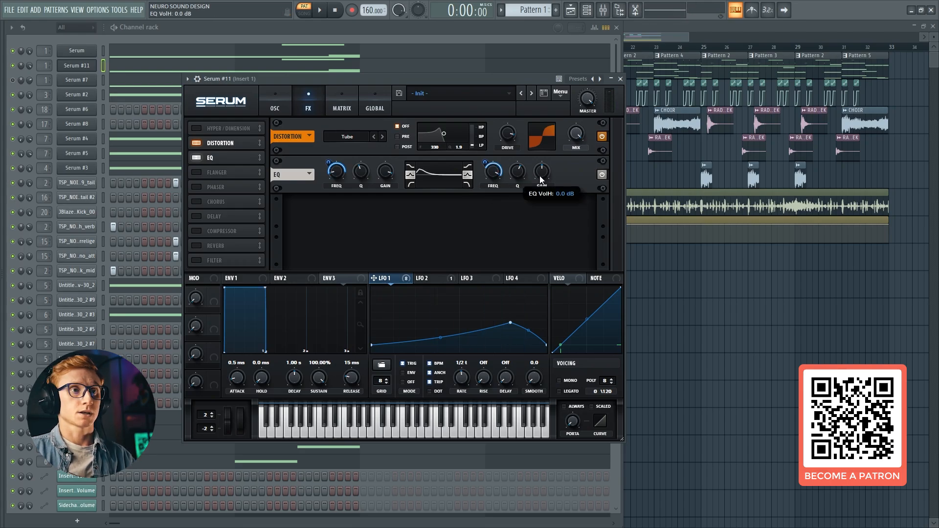
{"action": "left_click_drag", "start_coordinate": [541, 180], "coordinate": [540, 220]}
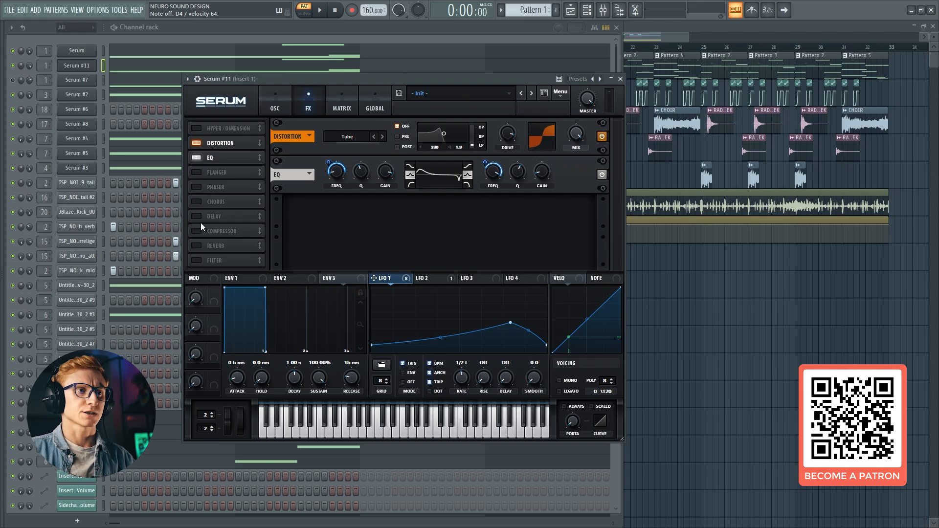
Add a filter effect directly after the EQ and set it to the Multi type HN 12
{"action": "left_click", "coordinate": [197, 254]}
{"action": "left_click_drag", "start_coordinate": [215, 260], "coordinate": [224, 172]}
{"action": "left_click", "coordinate": [350, 213]}
{"action": "mouse_move", "coordinate": [352, 237]}
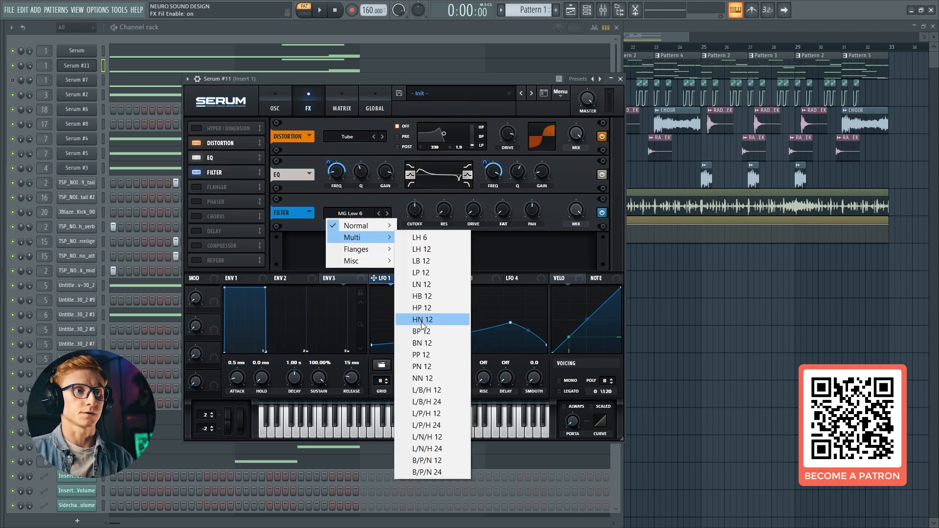
{"action": "left_click", "coordinate": [422, 320]}
Lower the effects filter's cutoff, raise its resonance to 32% and modulate both with LFO 1
{"action": "left_click_drag", "start_coordinate": [418, 200], "coordinate": [410, 251]}
{"action": "left_click_drag", "start_coordinate": [417, 203], "coordinate": [404, 226]}
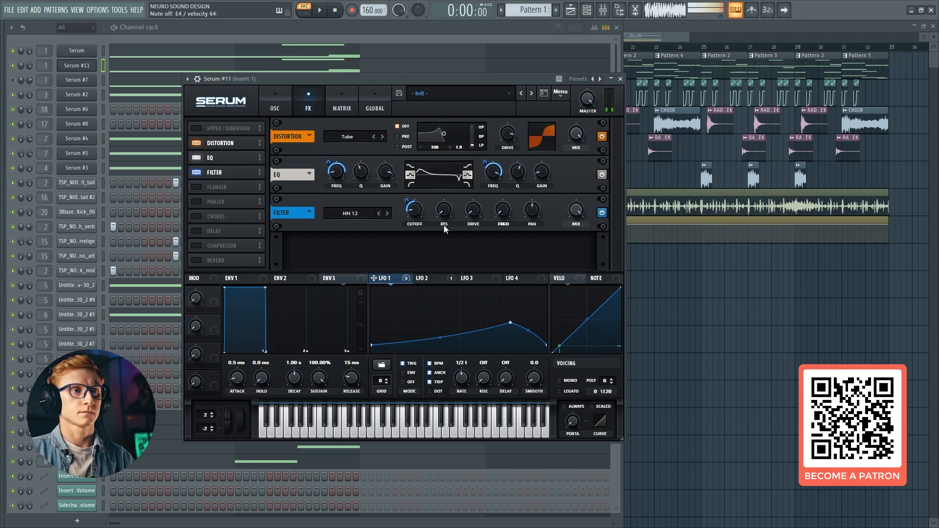
{"action": "mouse_move", "coordinate": [446, 212]}
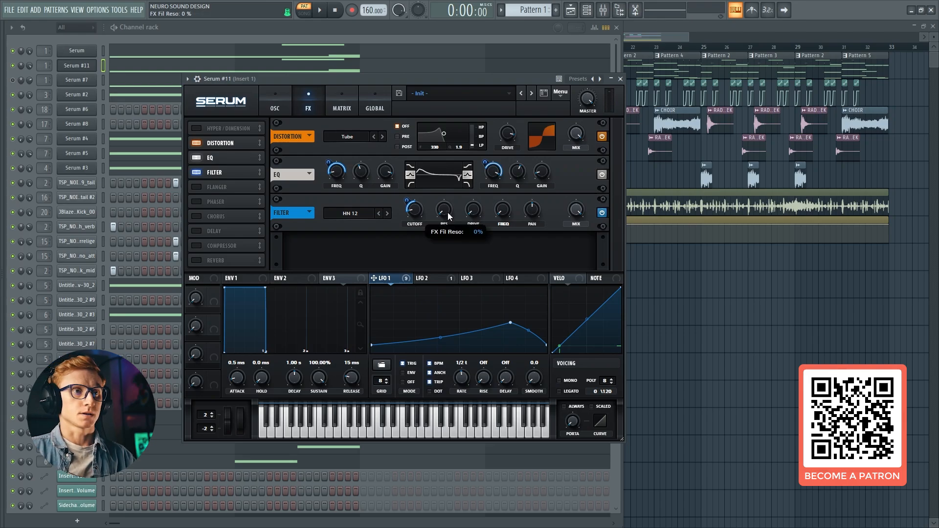
{"action": "left_click_drag", "start_coordinate": [447, 212], "coordinate": [457, 185]}
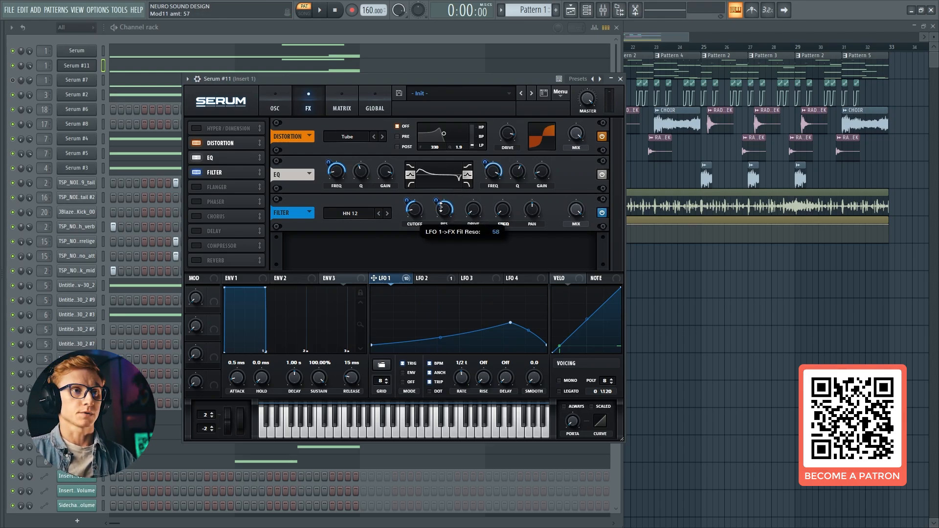
{"action": "left_click_drag", "start_coordinate": [441, 207], "coordinate": [441, 209]}
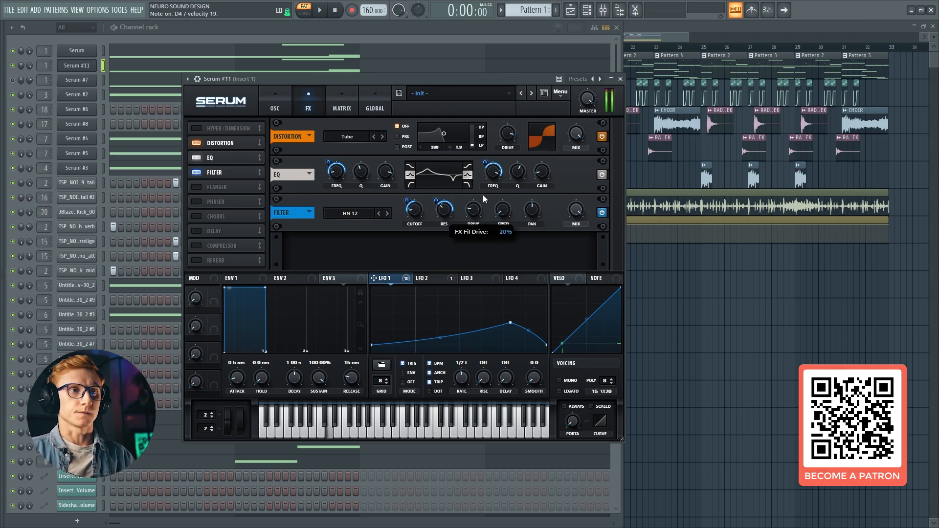
Adjust the effects filter's drive and set its Freq parameter to 100%, modulated by LFO 1
{"action": "left_click_drag", "start_coordinate": [483, 194], "coordinate": [507, 168]}
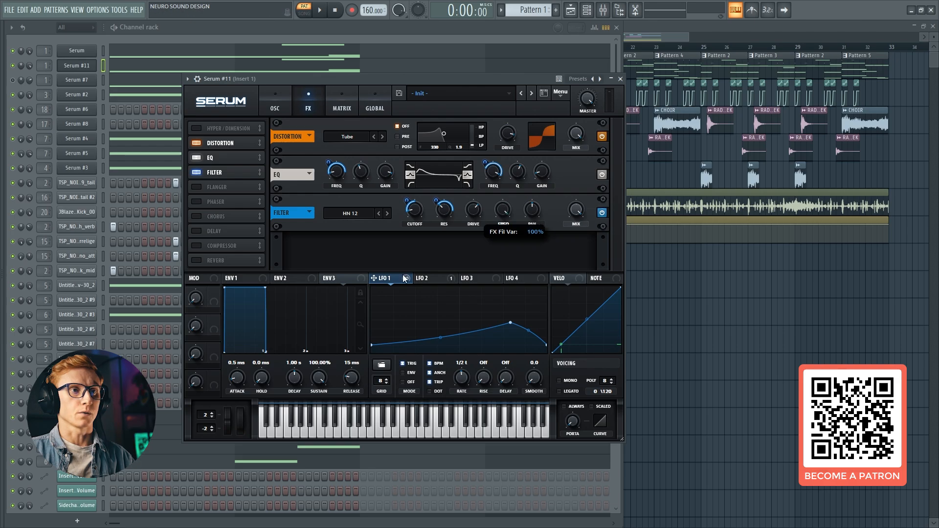
{"action": "left_click_drag", "start_coordinate": [499, 204], "coordinate": [498, 244]}
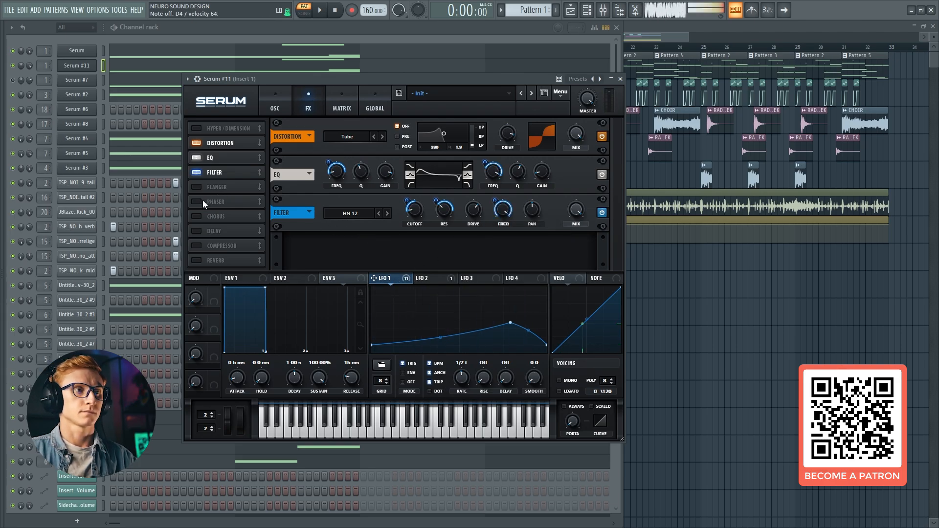
Add a compressor directly after the filter effect, switch it to multiband and adjust its gain and band levels
{"action": "left_click", "coordinate": [199, 242]}
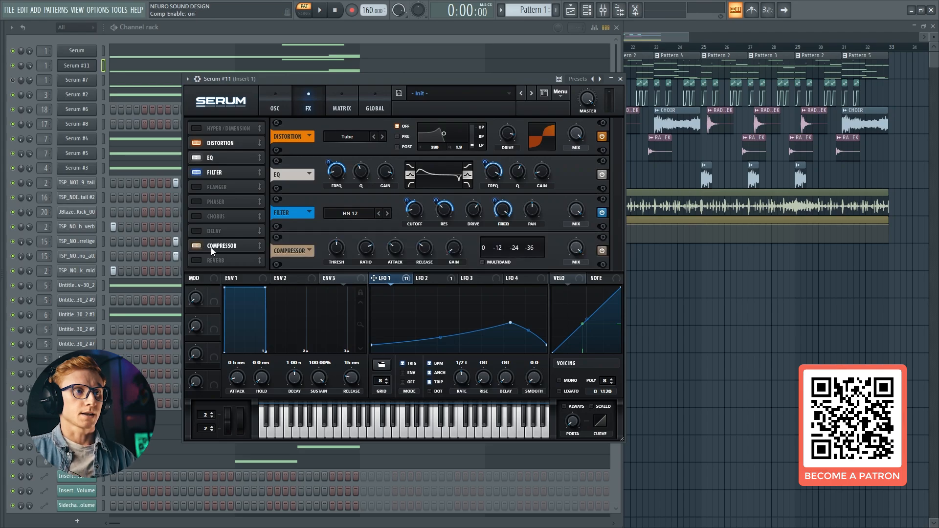
{"action": "left_click_drag", "start_coordinate": [210, 247], "coordinate": [229, 185]}
{"action": "left_click", "coordinate": [483, 262]}
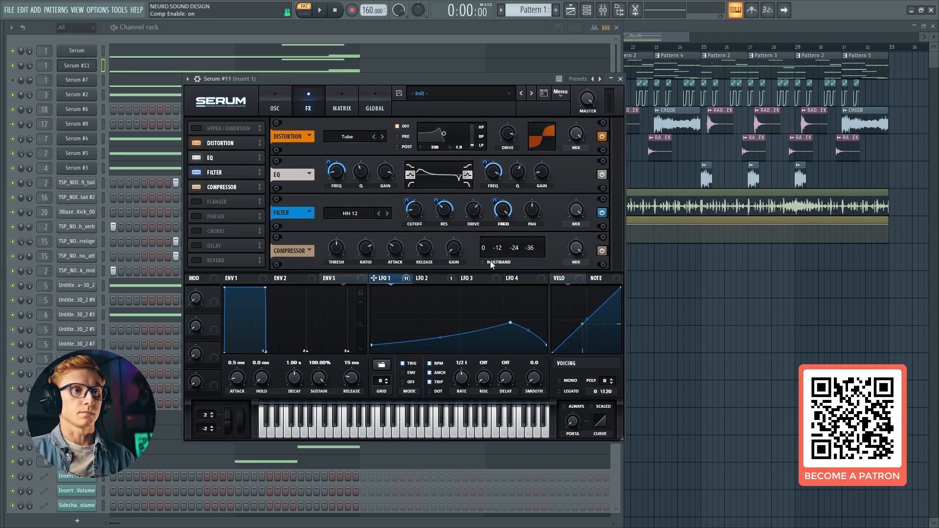
{"action": "left_click_drag", "start_coordinate": [451, 253], "coordinate": [468, 230]}
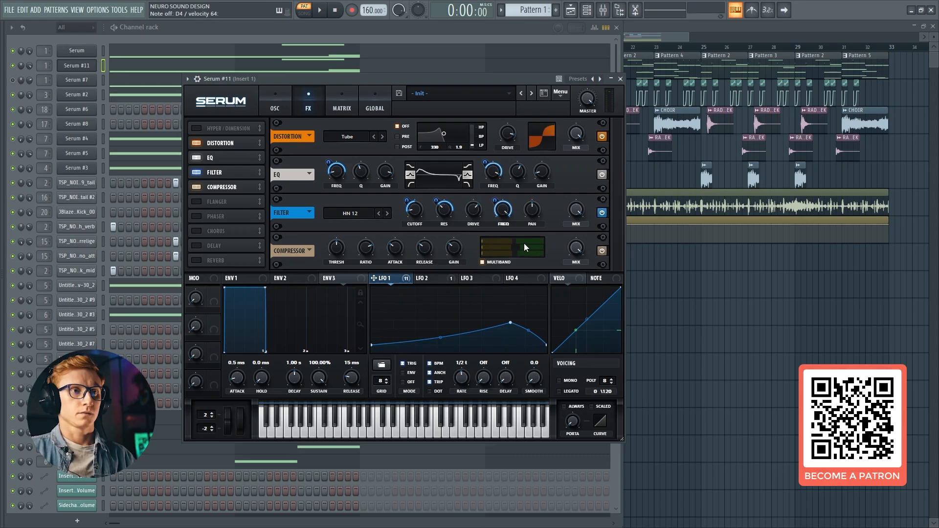
{"action": "left_click_drag", "start_coordinate": [523, 243], "coordinate": [506, 255]}
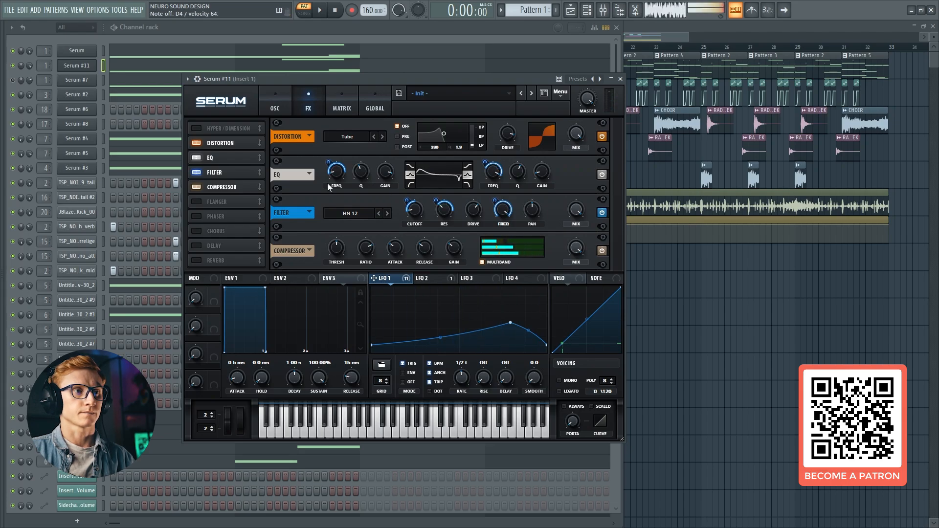
Add a flanger with its mix at 42% and a phaser with its mix at 29%
{"action": "left_click", "coordinate": [198, 201]}
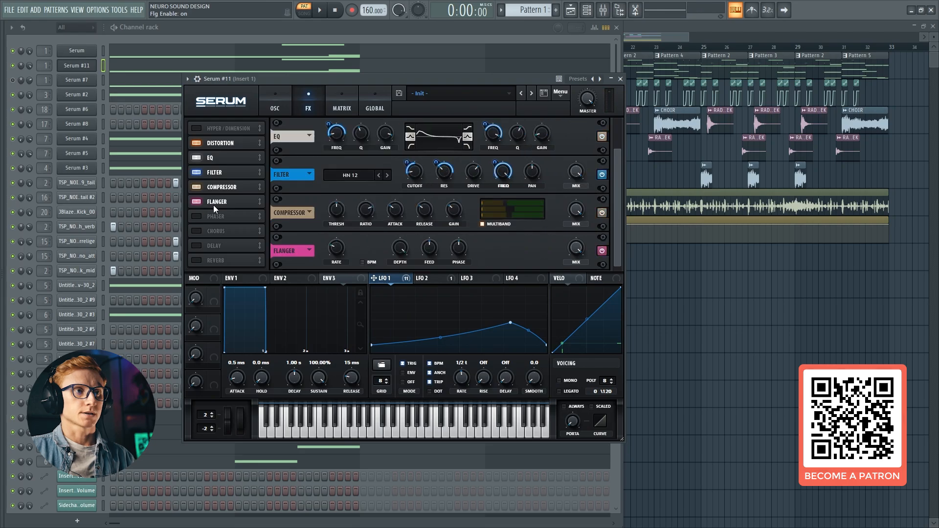
{"action": "left_click", "coordinate": [578, 250]}
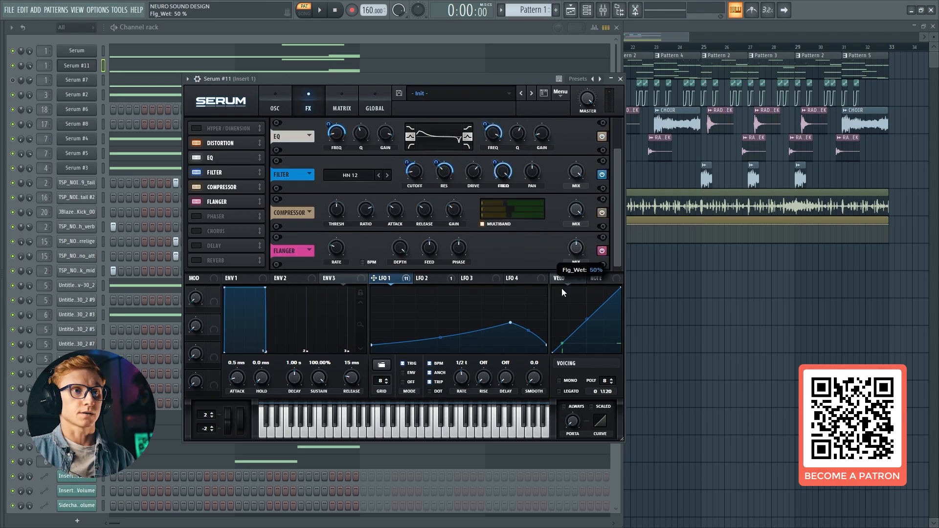
{"action": "left_click_drag", "start_coordinate": [560, 306], "coordinate": [560, 296]}
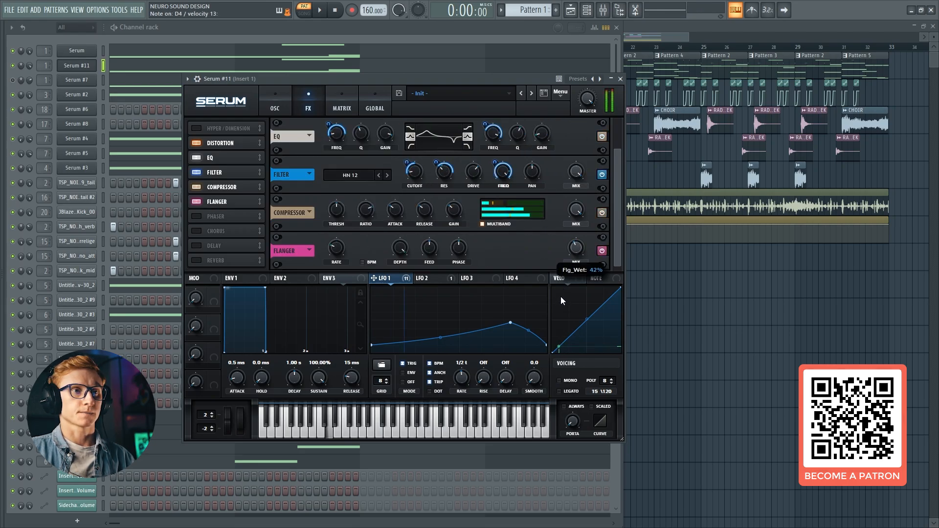
{"action": "left_click", "coordinate": [197, 216]}
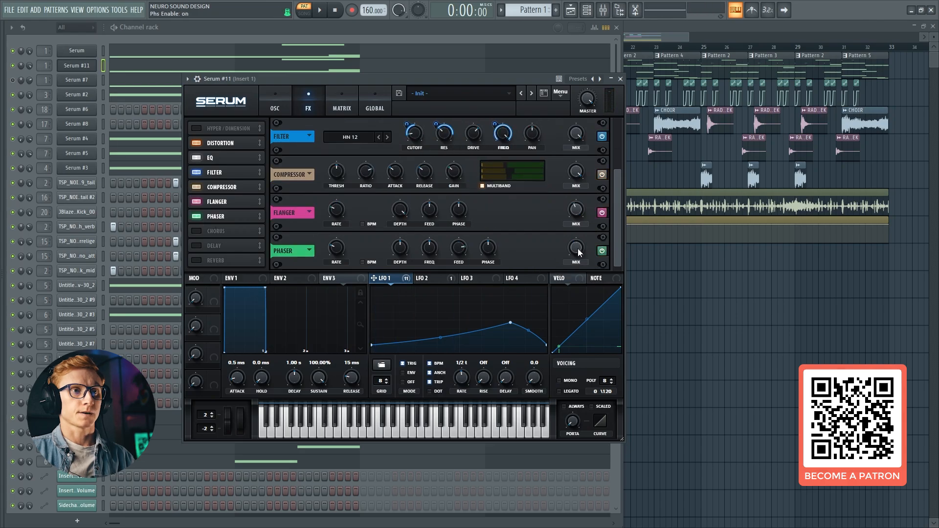
{"action": "left_click_drag", "start_coordinate": [577, 248], "coordinate": [558, 303]}
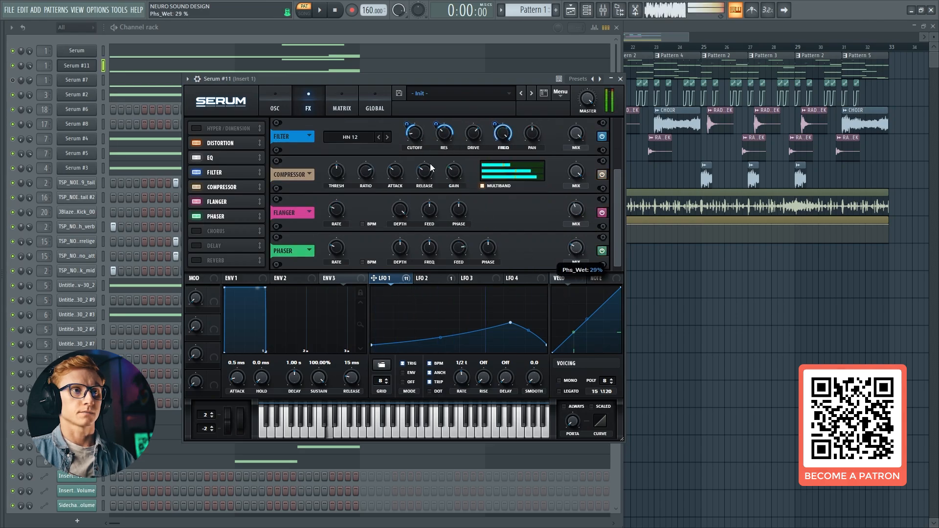
Set the global unison width to 52 for oscillator A and 56 for oscillator B
{"action": "left_click", "coordinate": [365, 107]}
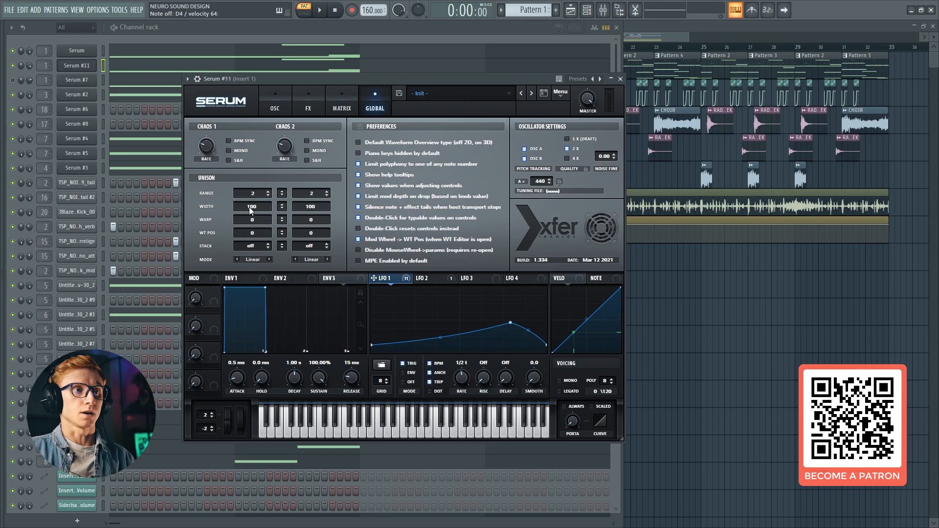
{"action": "left_click_drag", "start_coordinate": [249, 207], "coordinate": [248, 240]}
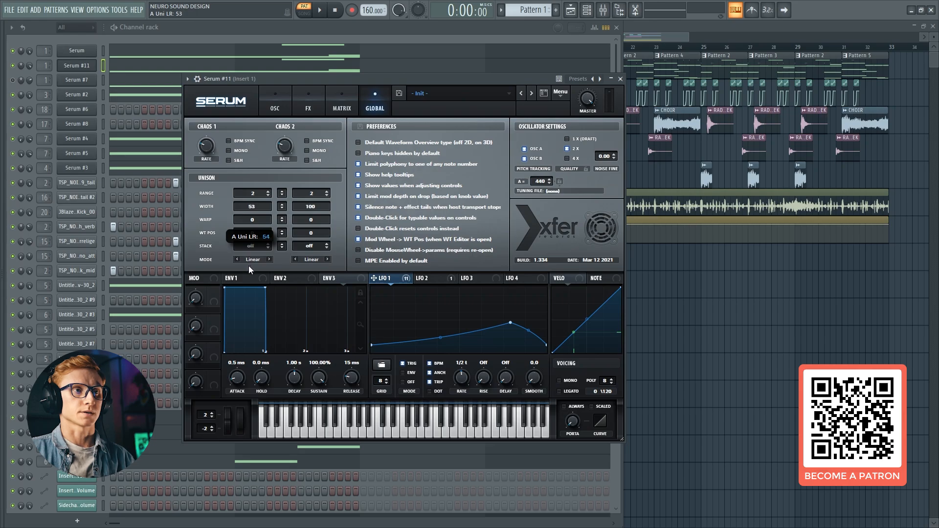
{"action": "left_click_drag", "start_coordinate": [248, 266], "coordinate": [244, 257]}
{"action": "left_click_drag", "start_coordinate": [289, 212], "coordinate": [301, 255]}
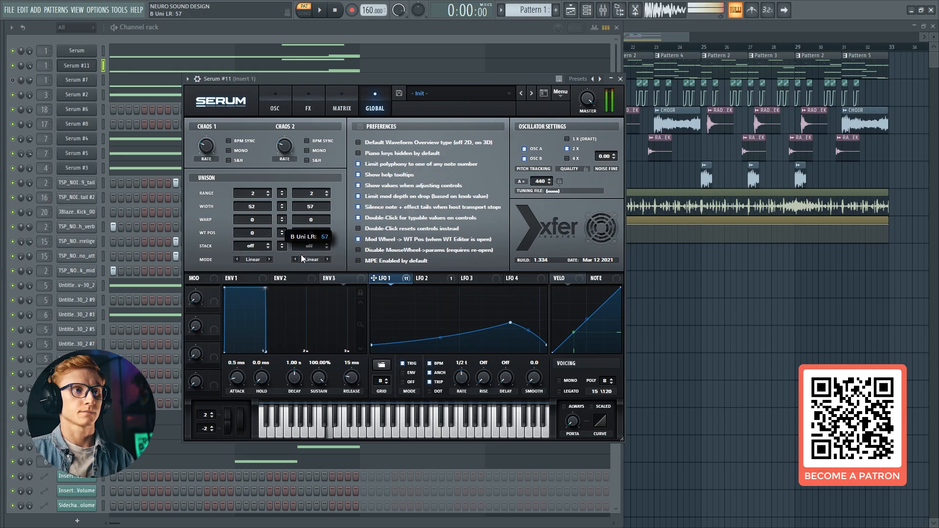
{"action": "left_click", "coordinate": [284, 99]}
{"action": "left_click", "coordinate": [604, 11]}
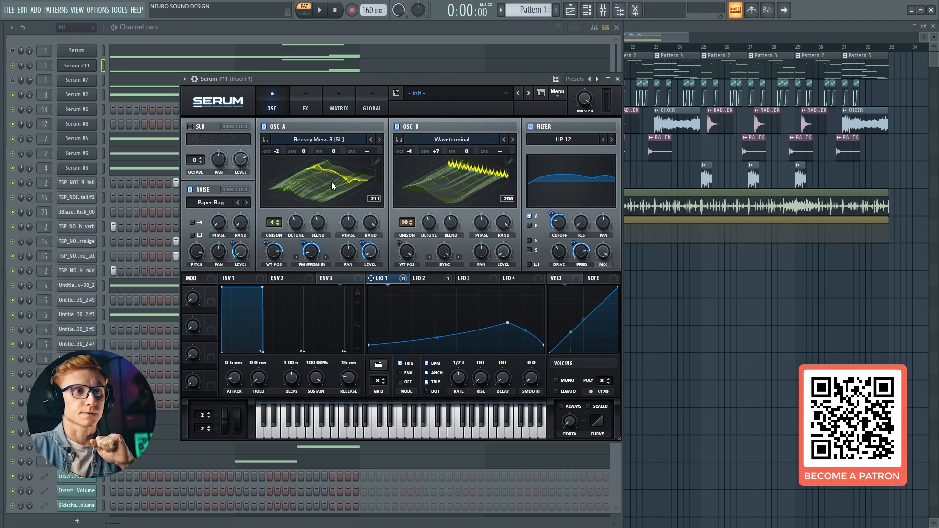
{"action": "left_click", "coordinate": [314, 260]}
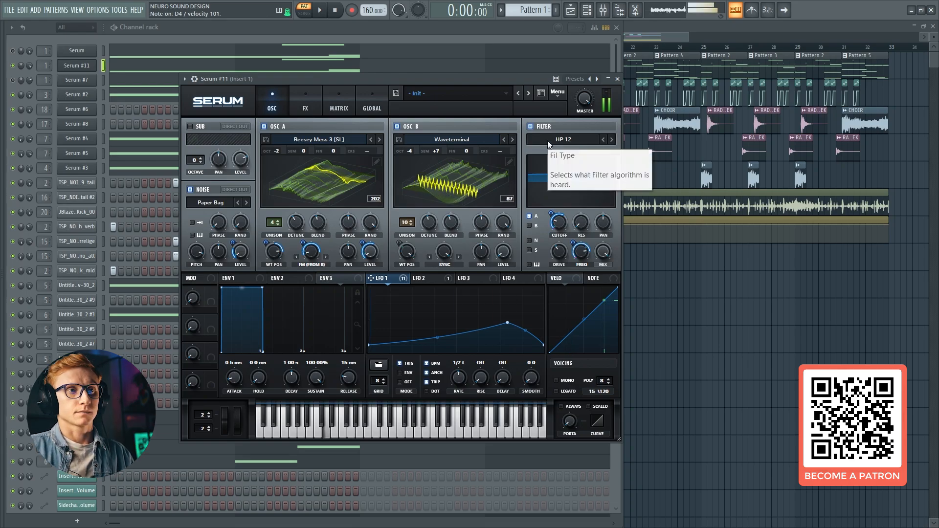
Compare the sound without and with the EQ and filter effects, leaving both enabled
{"action": "left_click", "coordinate": [313, 103]}
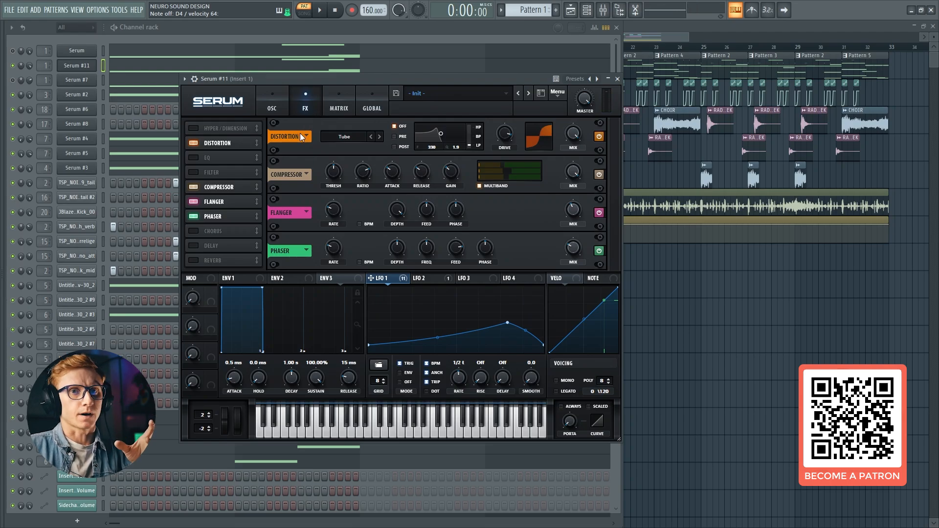
{"action": "left_click", "coordinate": [193, 158]}
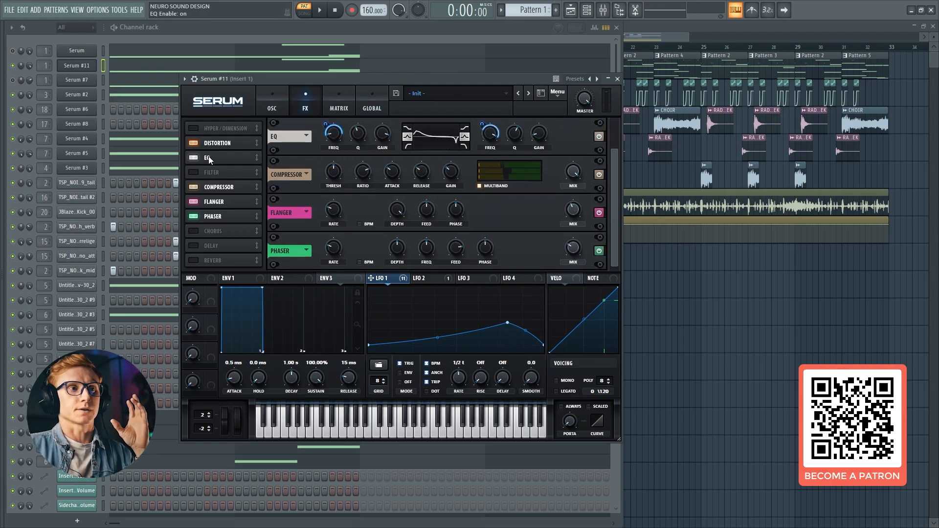
{"action": "left_click", "coordinate": [194, 159]}
{"action": "left_click", "coordinate": [196, 172]}
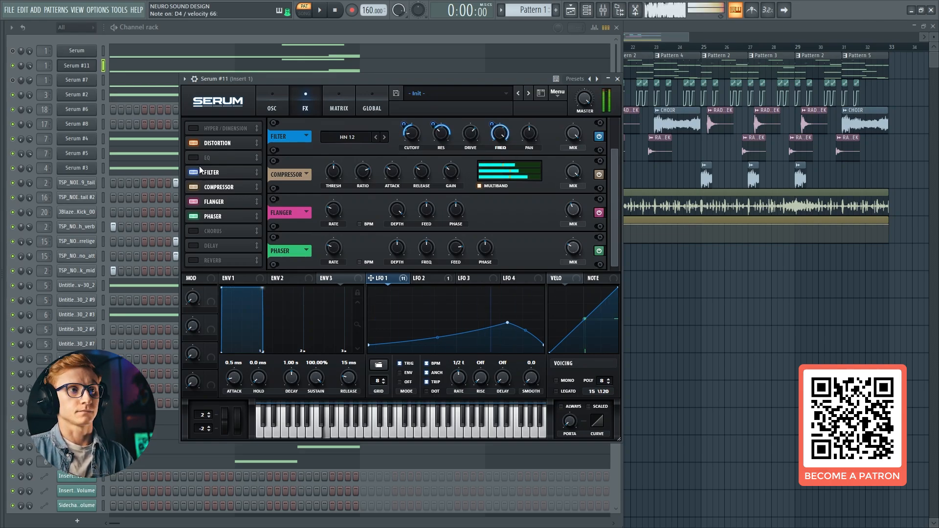
{"action": "left_click", "coordinate": [193, 158]}
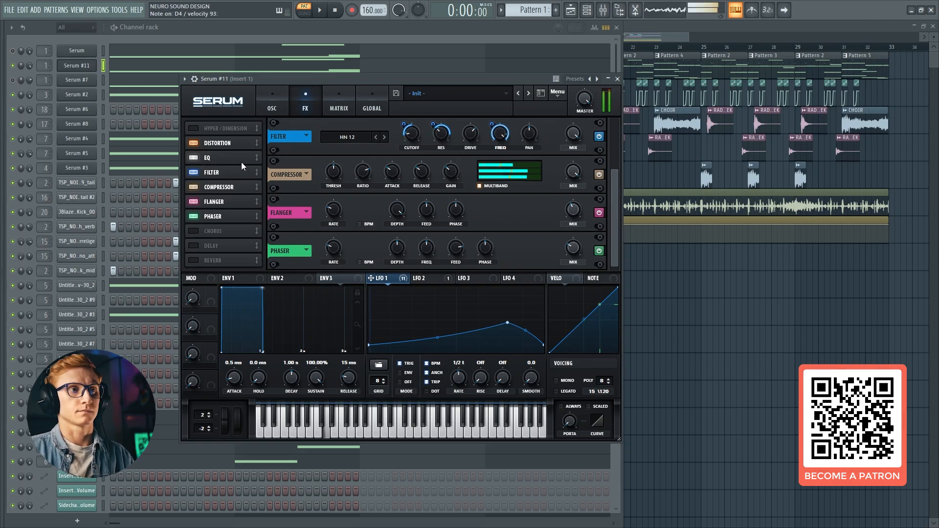
{"action": "left_click", "coordinate": [274, 110]}
{"action": "left_click", "coordinate": [296, 106]}
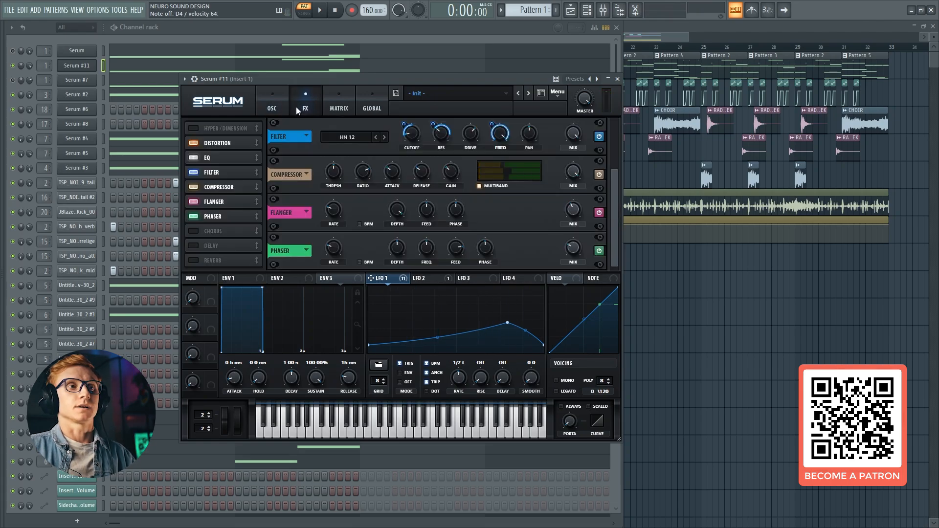
{"action": "left_click", "coordinate": [283, 104]}
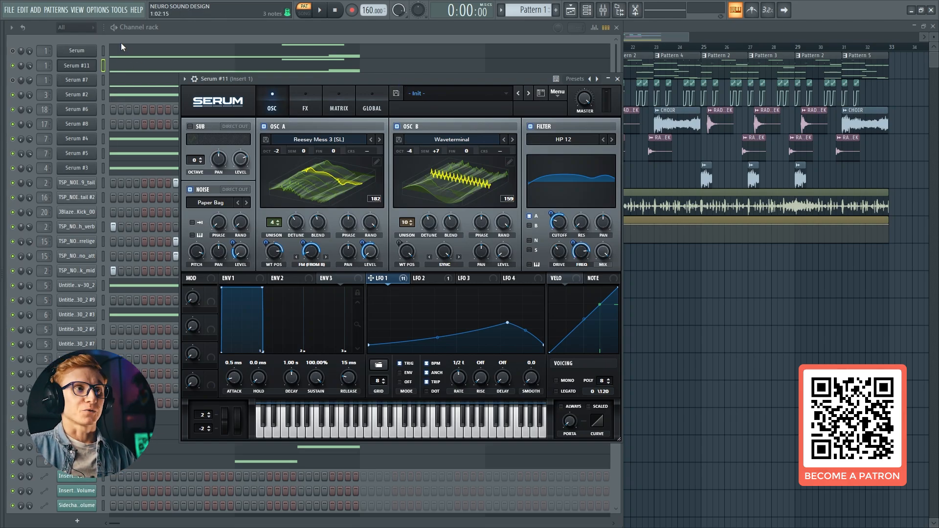
Bypass MFreqShifter and FabFilter Pro-Q 3 on mixer Insert 1 and play the bass without them
{"action": "left_click", "coordinate": [90, 63]}
{"action": "key", "text": "F9"}
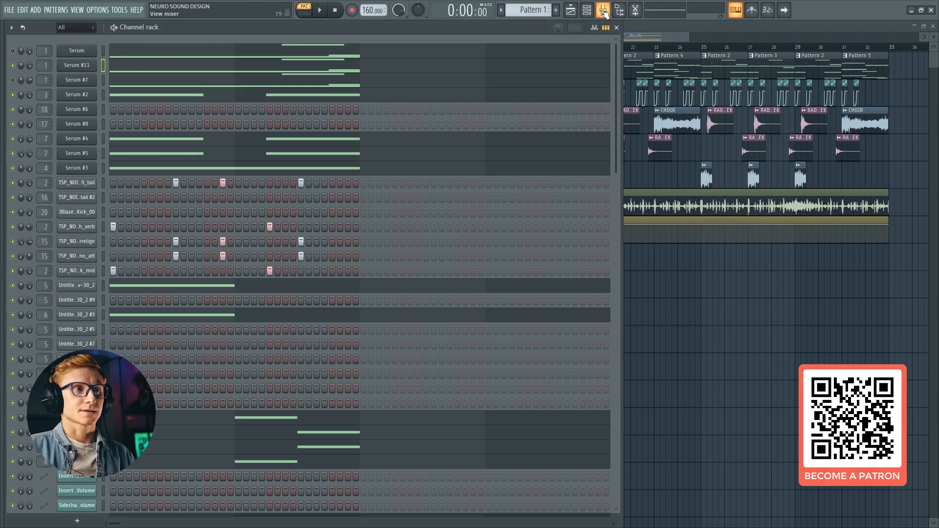
{"action": "left_click", "coordinate": [933, 6]}
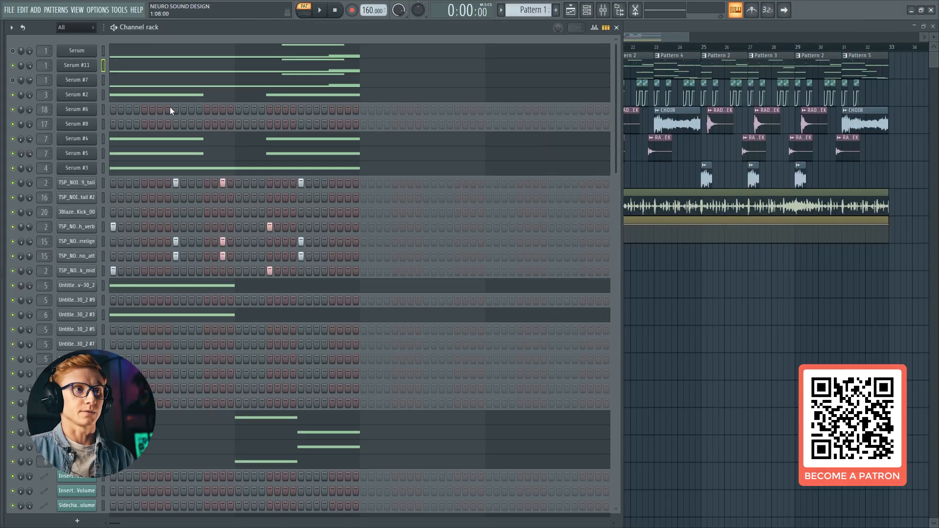
{"action": "key", "text": "F9"}
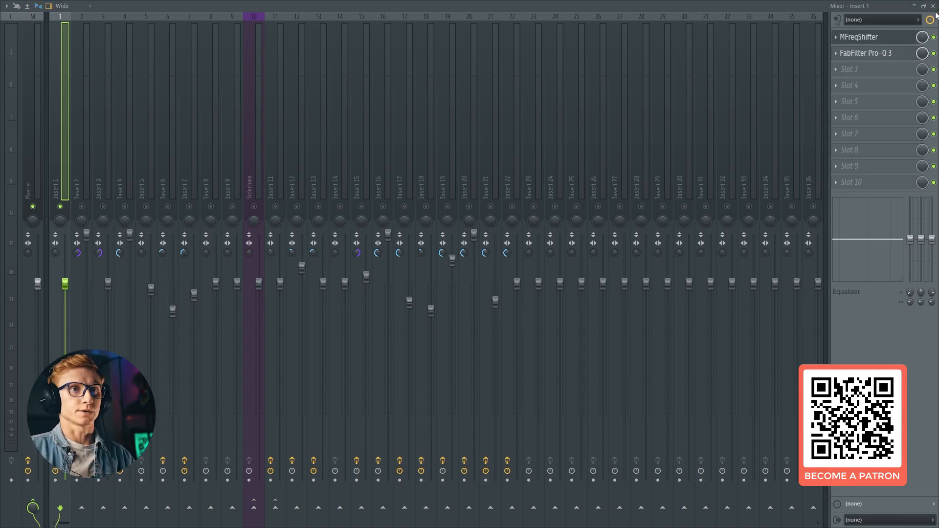
{"action": "left_click", "coordinate": [933, 53]}
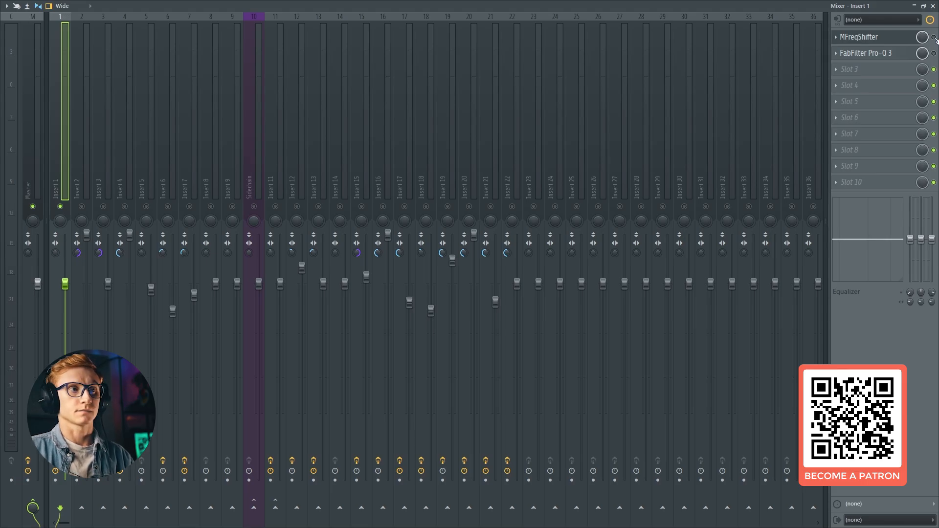
{"action": "key", "text": "space"}
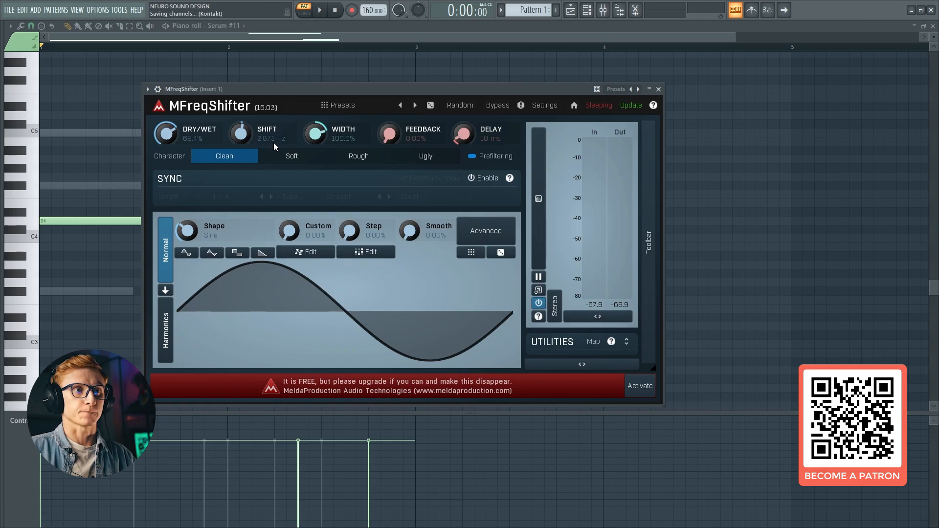
Close MFreqShifter and examine the low-cut band in Insert 1's FabFilter Pro-Q 3 while the bass plays
{"action": "left_click", "coordinate": [658, 89]}
{"action": "key", "text": "F9"}
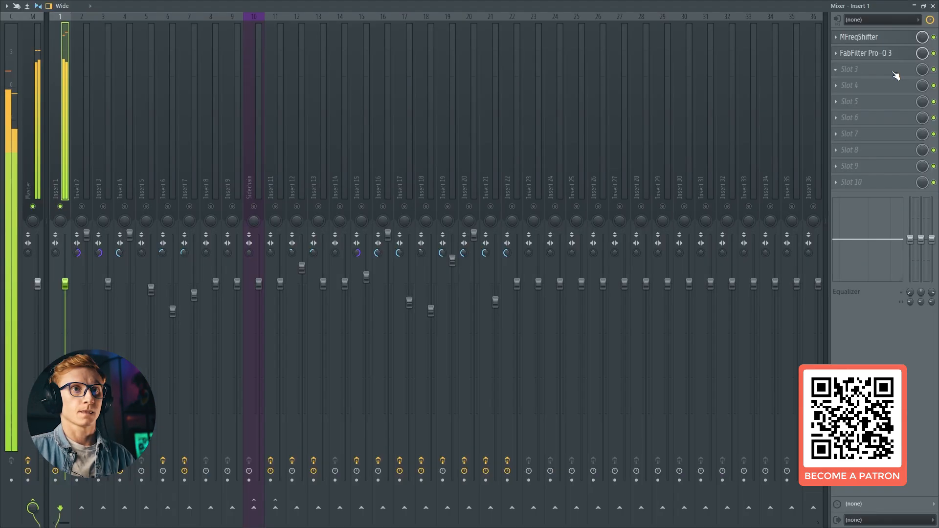
{"action": "left_click", "coordinate": [932, 5]}
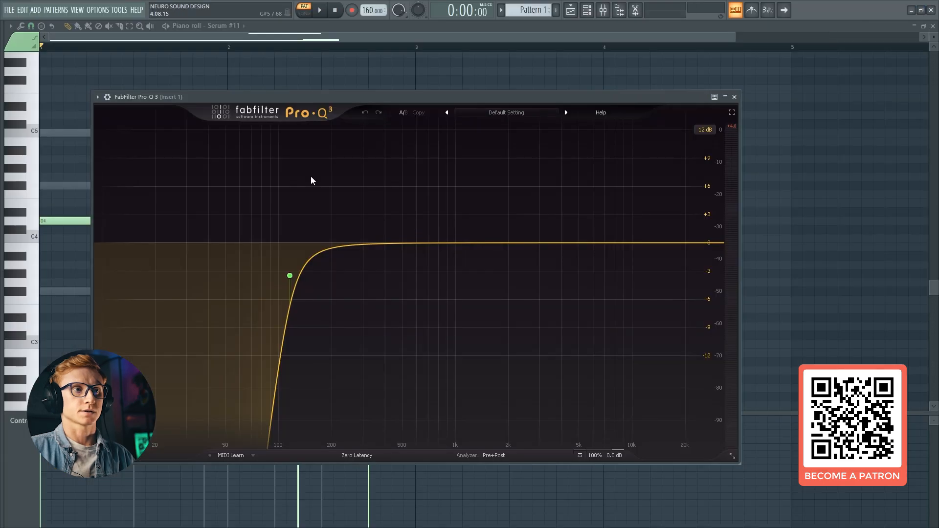
{"action": "mouse_move", "coordinate": [292, 280]}
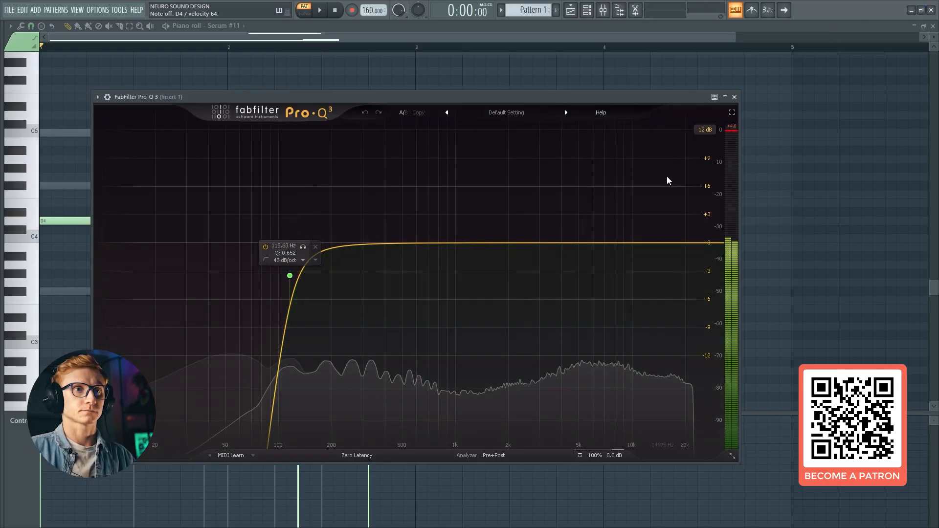
{"action": "key", "text": "Escape"}
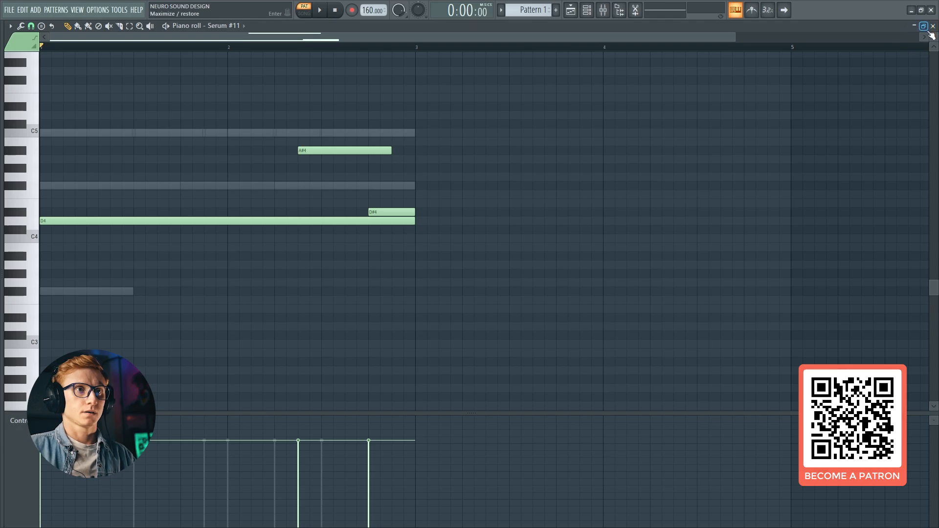
Load Edison into slot 3 of mixer Insert 1, arm it to record on input and record the pattern's playback
{"action": "left_click", "coordinate": [603, 10]}
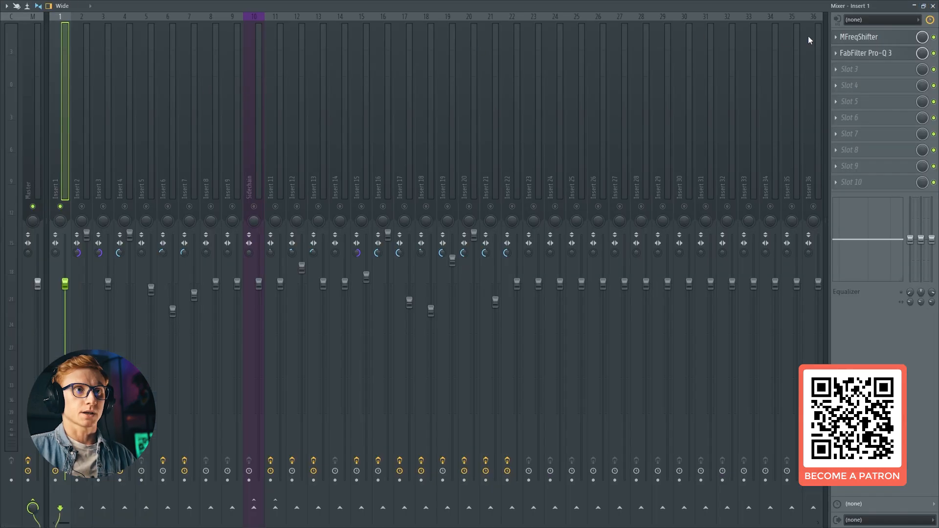
{"action": "left_click", "coordinate": [847, 70]}
{"action": "left_click", "coordinate": [594, 86]}
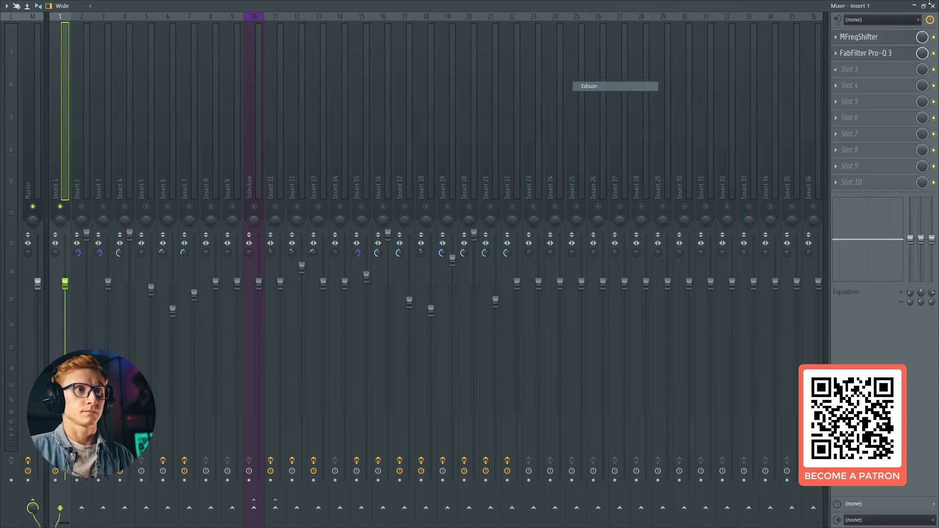
{"action": "left_click", "coordinate": [933, 6]}
{"action": "left_click", "coordinate": [169, 165]}
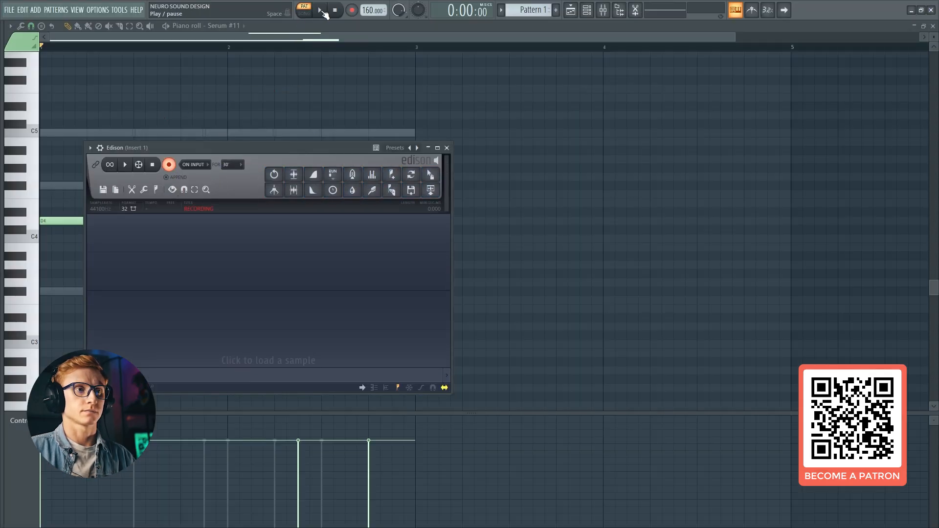
{"action": "left_click", "coordinate": [321, 11]}
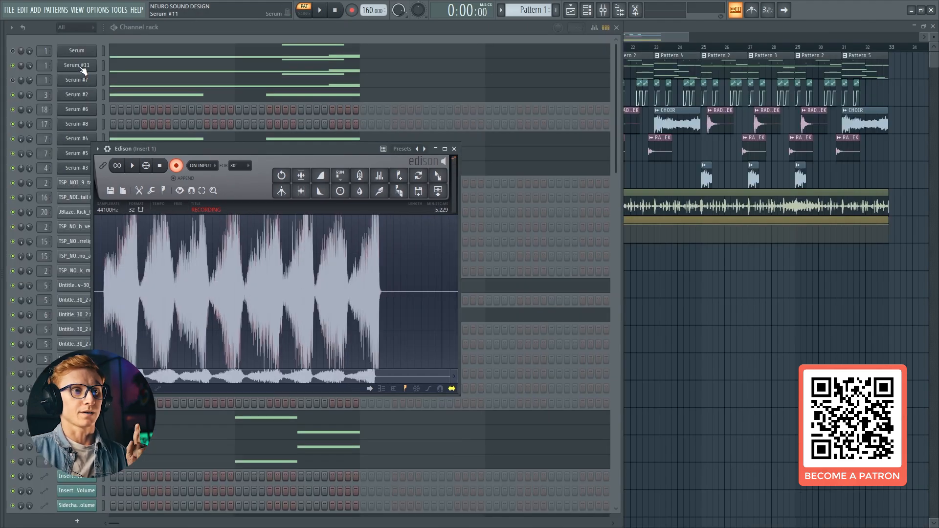
Enable mono and legato voicing in the Serum #11 patch
{"action": "left_click", "coordinate": [81, 67]}
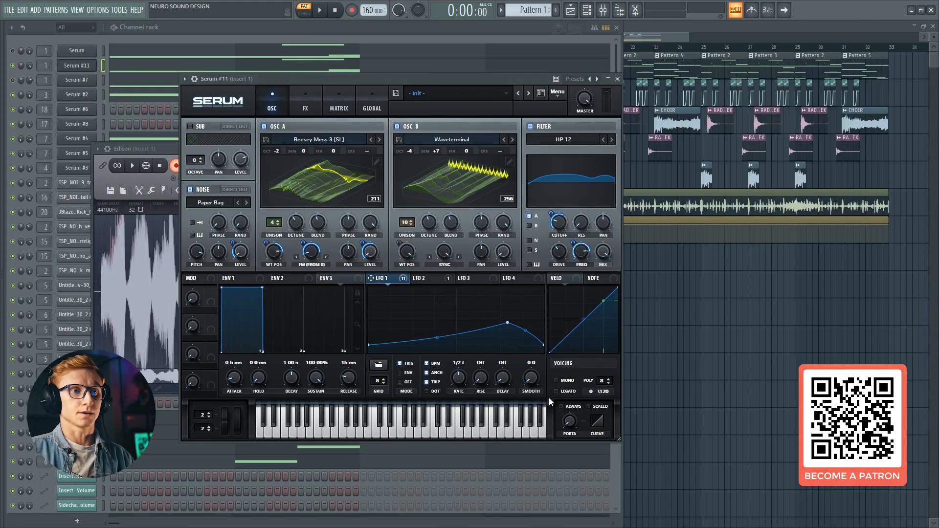
{"action": "left_click", "coordinate": [556, 380]}
{"action": "left_click", "coordinate": [556, 391]}
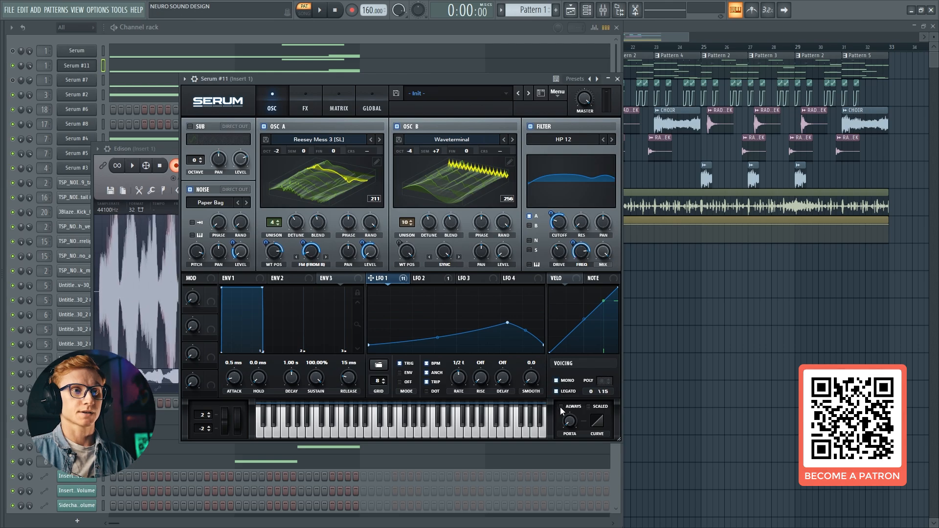
Set portamento to Always in the Serum #11 patch and record the pattern's playback into Edison again
{"action": "left_click", "coordinate": [561, 406]}
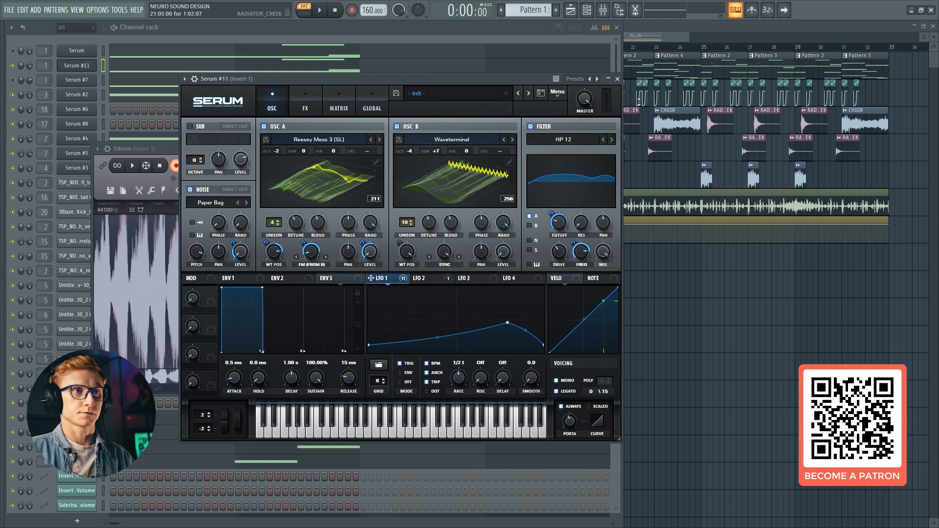
{"action": "left_click", "coordinate": [617, 78]}
{"action": "left_click", "coordinate": [320, 10]}
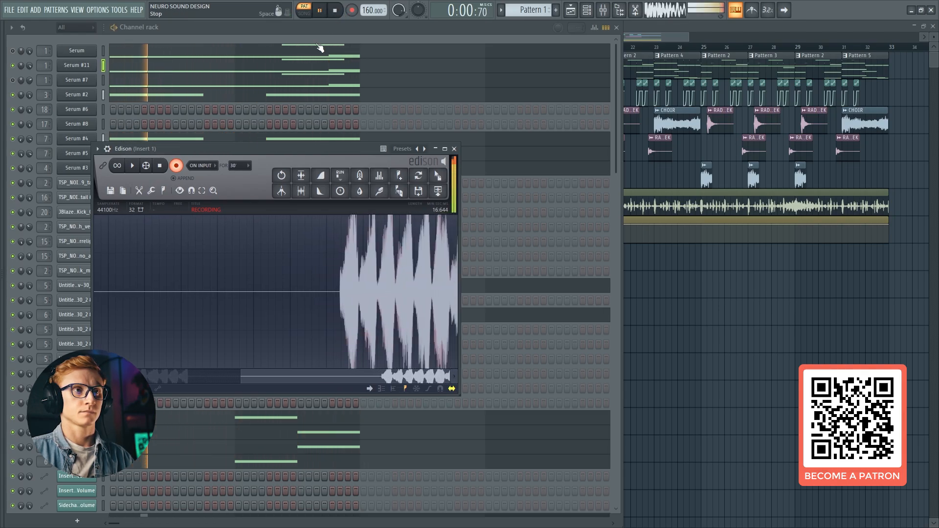
{"action": "key", "text": "space"}
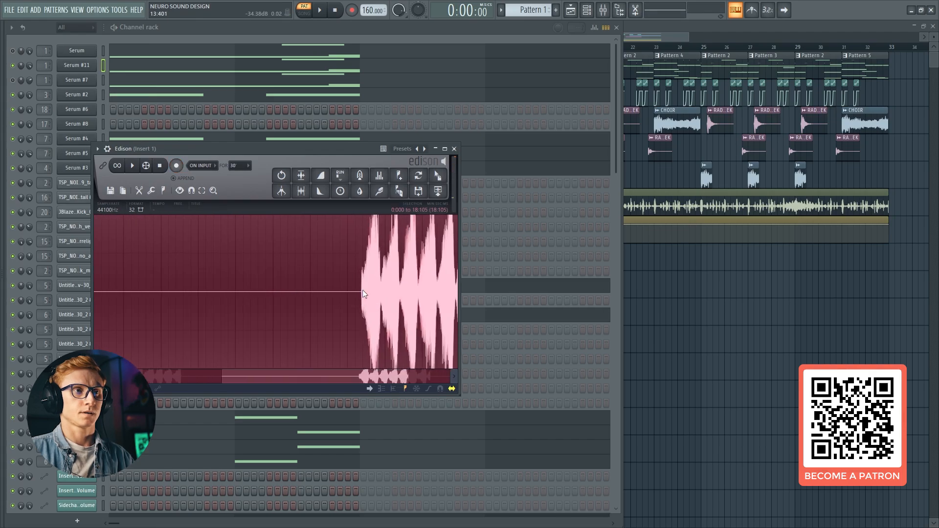
Select the bass part of the new Edison recording, add it to the Channel rack as a sampler channel and route it to mixer track 5
{"action": "left_click_drag", "start_coordinate": [361, 288], "coordinate": [415, 278]}
{"action": "scroll", "coordinate": [414, 278], "scroll_direction": "up", "scroll_amount": 5}
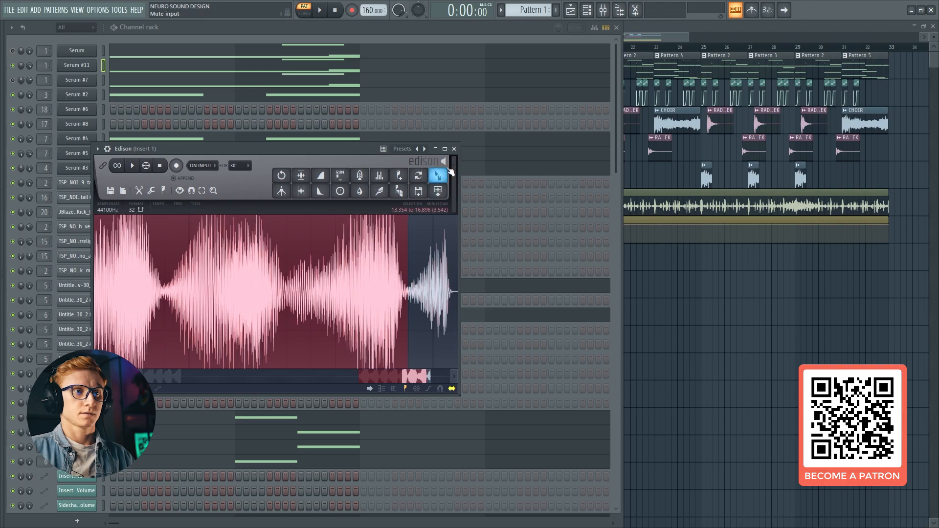
{"action": "left_click_drag", "start_coordinate": [450, 171], "coordinate": [84, 292]}
{"action": "scroll", "coordinate": [100, 256], "scroll_direction": "down", "scroll_amount": 3}
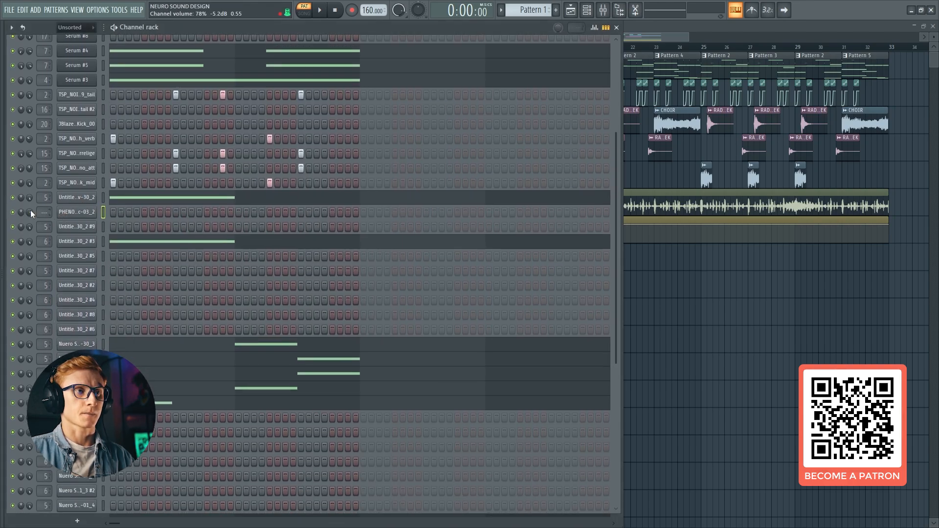
{"action": "left_click_drag", "start_coordinate": [41, 212], "coordinate": [40, 196]}
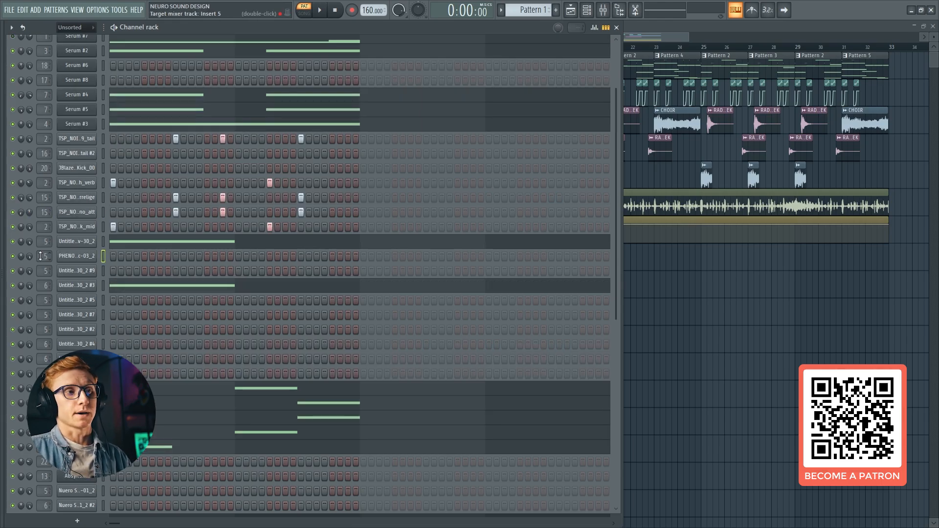
Set the new sample's loop crossfade to 2% and audition it against the Untitled sample channel directly above
{"action": "left_click", "coordinate": [94, 258]}
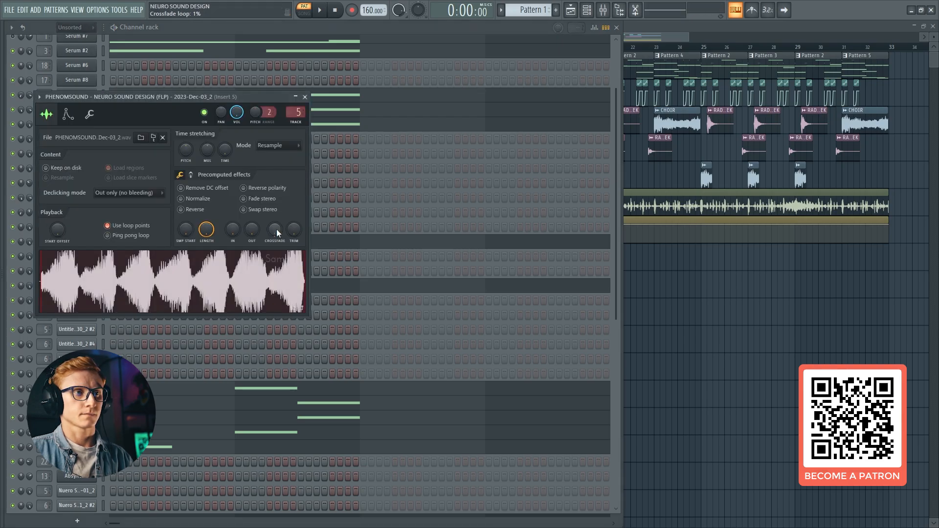
{"action": "left_click_drag", "start_coordinate": [277, 229], "coordinate": [277, 227]}
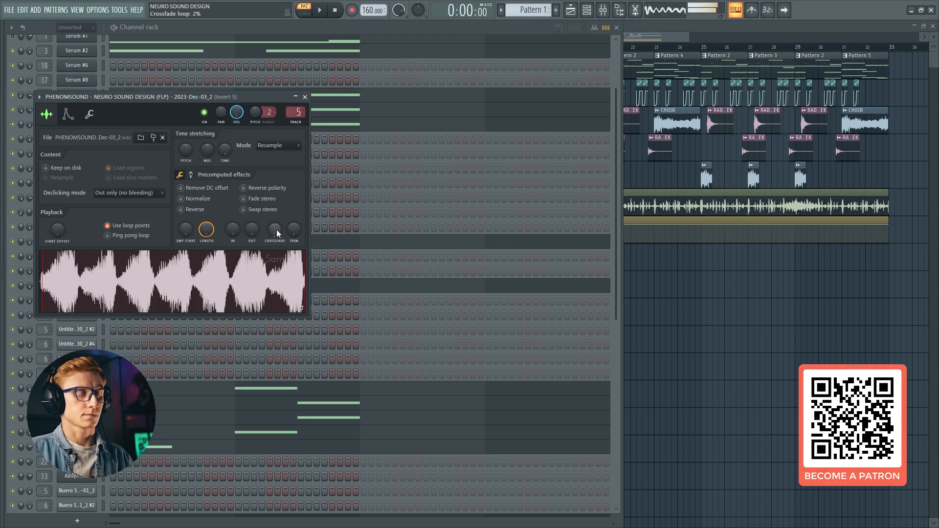
{"action": "left_click", "coordinate": [305, 96]}
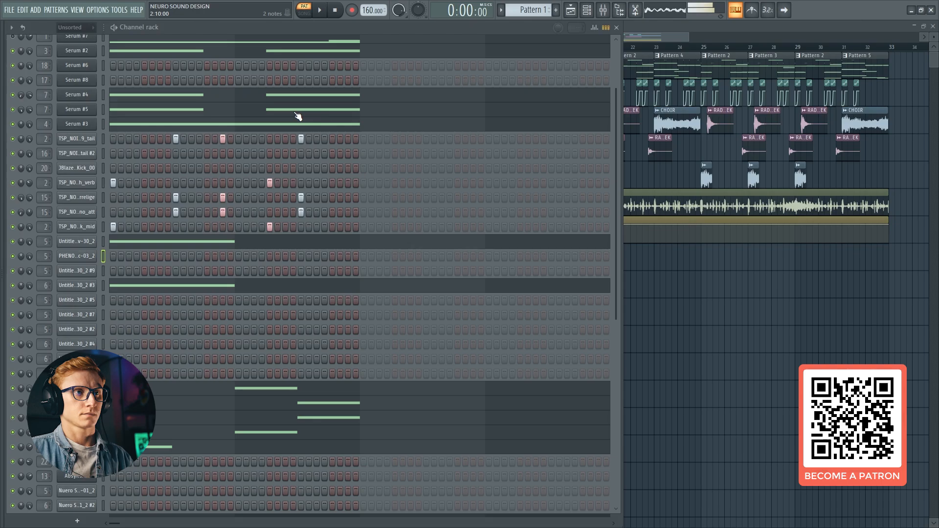
{"action": "left_click", "coordinate": [104, 251]}
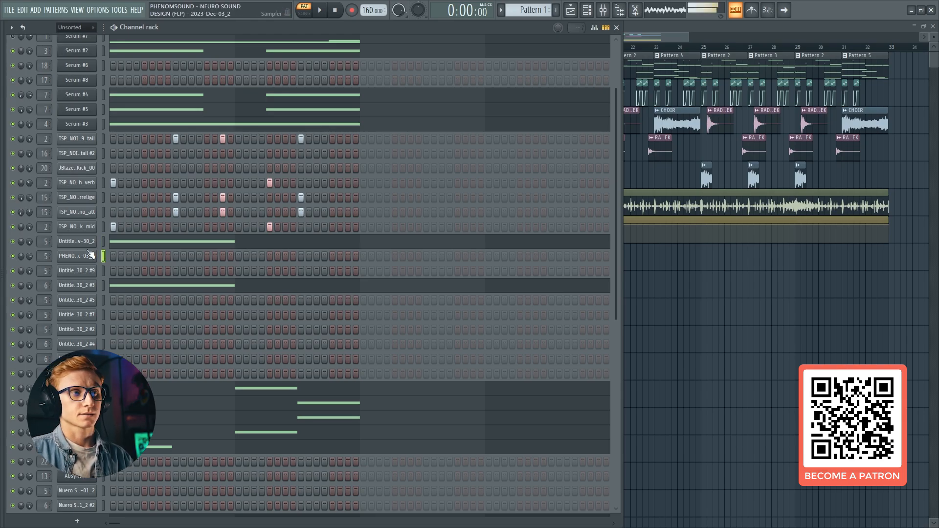
{"action": "left_click", "coordinate": [106, 241]}
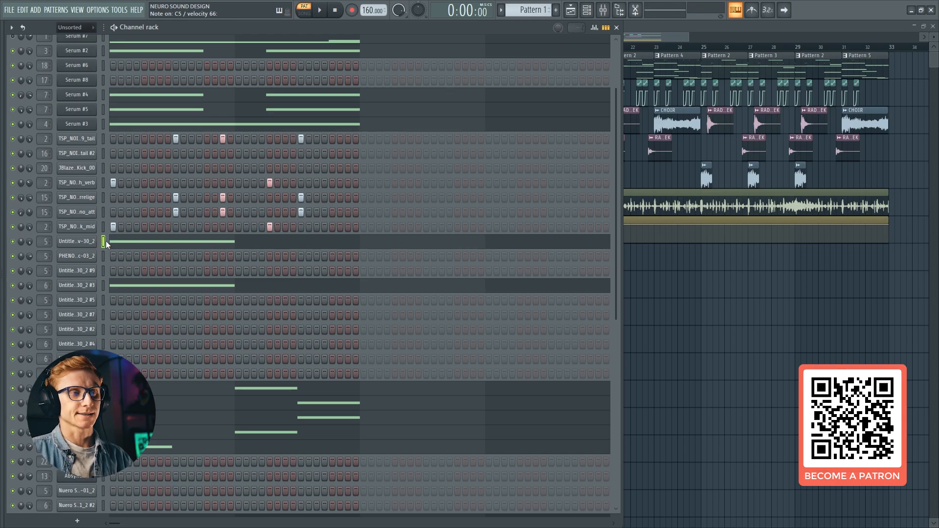
Add a Pogo effect to the PHENOMSOUND sample and set it to 67% while auditioning it
{"action": "left_click", "coordinate": [88, 258]}
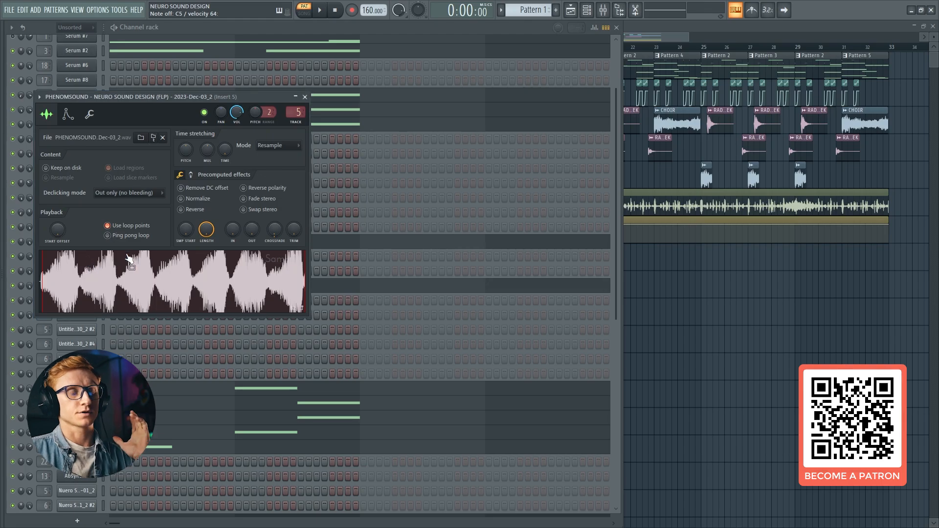
{"action": "left_click_drag", "start_coordinate": [205, 96], "coordinate": [420, 105]}
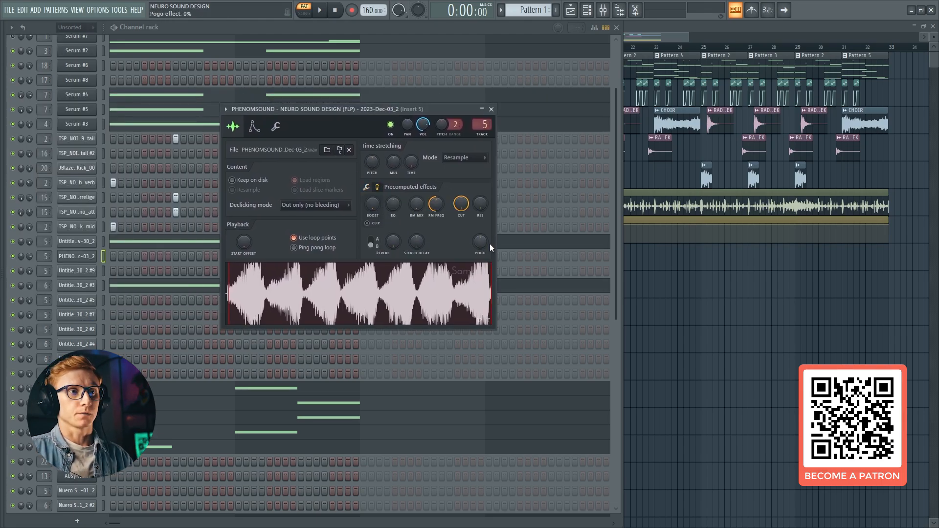
{"action": "left_click_drag", "start_coordinate": [479, 245], "coordinate": [479, 216]}
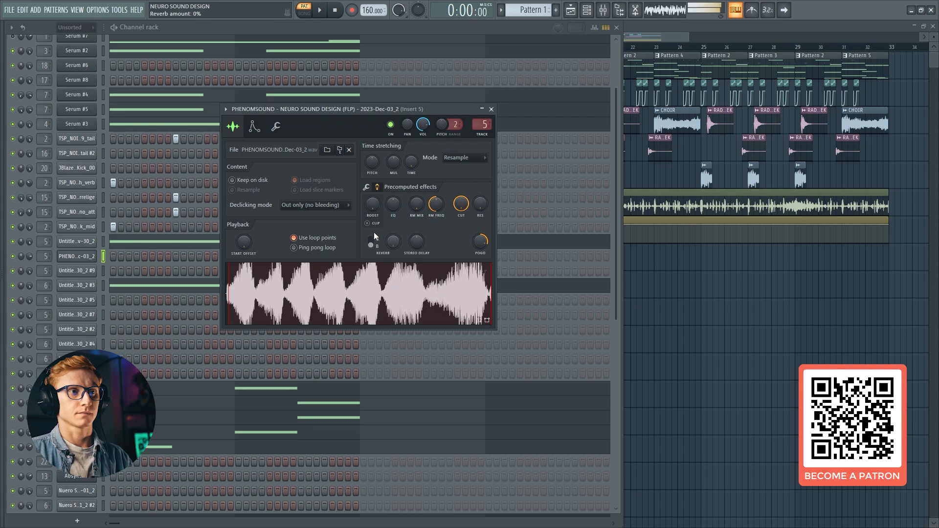
{"action": "left_click", "coordinate": [366, 186]}
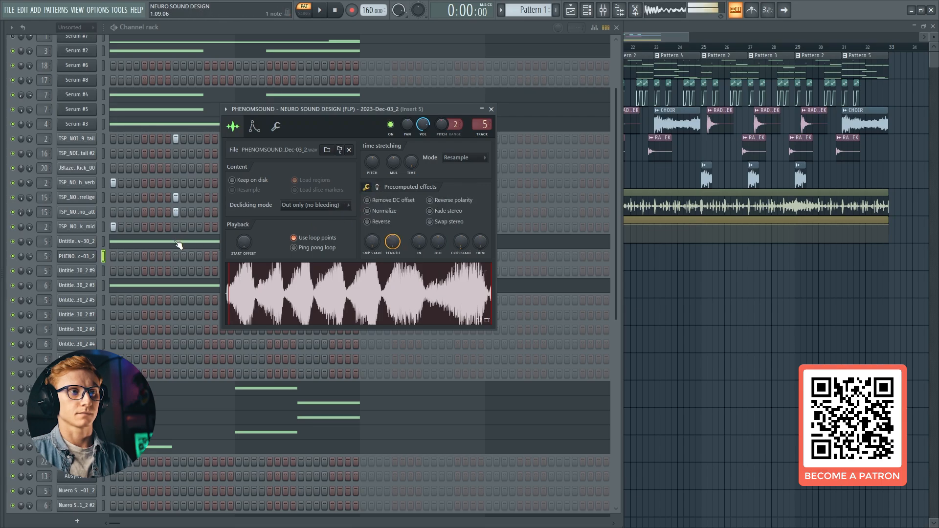
{"action": "left_click", "coordinate": [377, 187]}
{"action": "left_click_drag", "start_coordinate": [484, 242], "coordinate": [484, 242]}
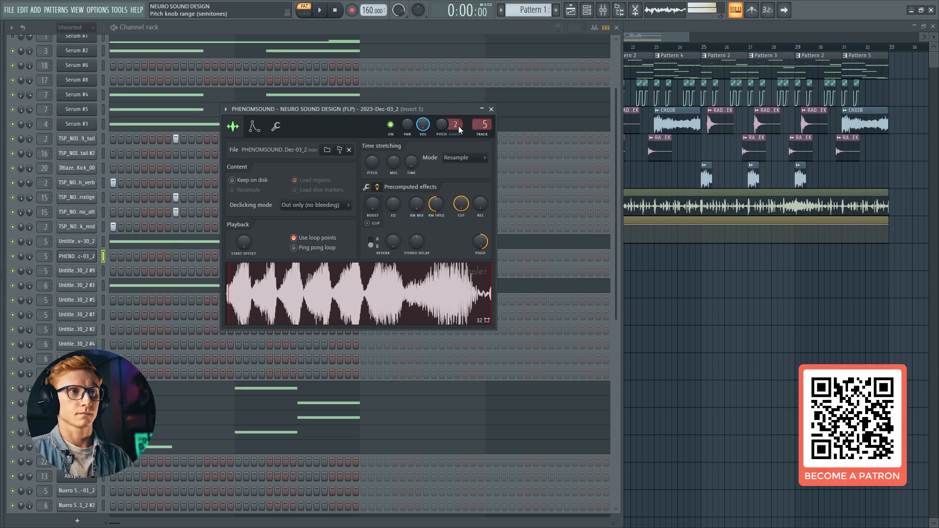
{"action": "left_click_drag", "start_coordinate": [477, 243], "coordinate": [477, 243]}
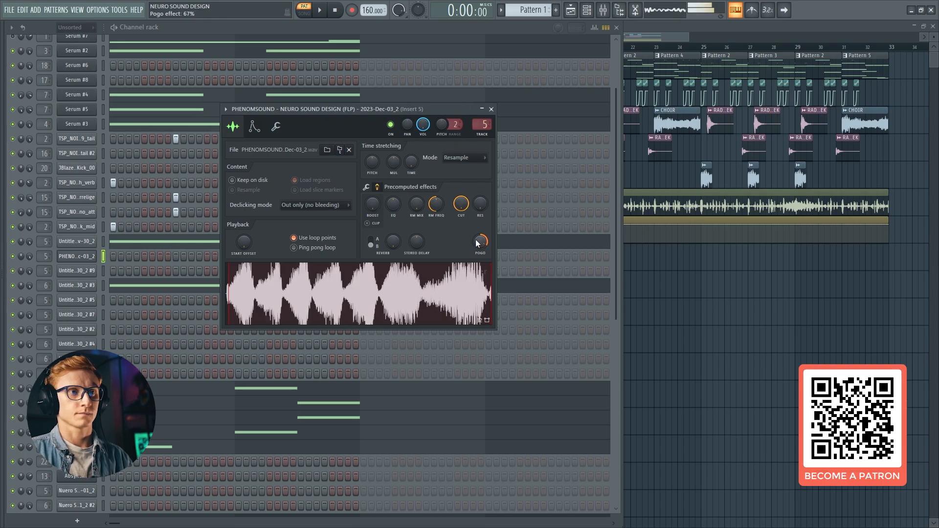
Lower the sample's time-stretch multiplier to about 56% and set the stretching mode to e3 generic
{"action": "left_click", "coordinate": [366, 186]}
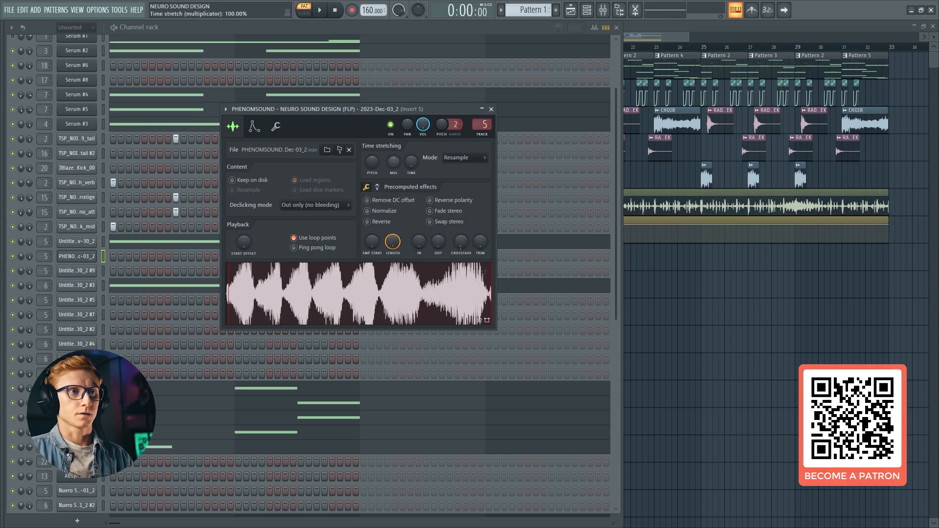
{"action": "left_click_drag", "start_coordinate": [393, 162], "coordinate": [397, 164]}
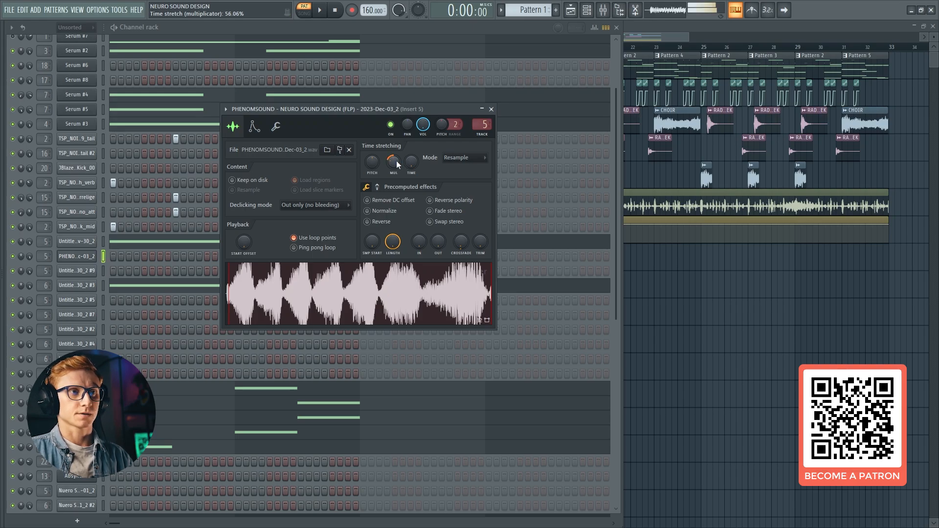
{"action": "left_click", "coordinate": [453, 159]}
{"action": "left_click", "coordinate": [459, 213]}
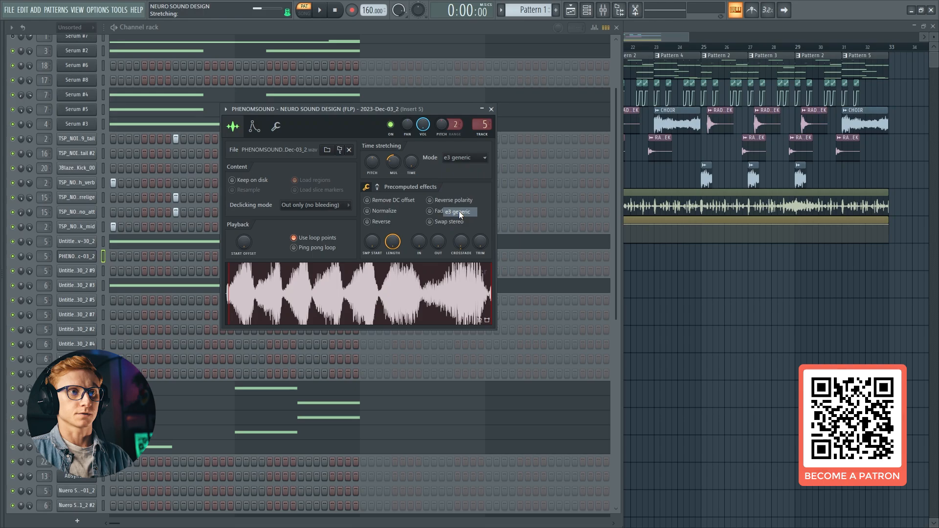
{"action": "left_click", "coordinate": [448, 157]}
{"action": "left_click", "coordinate": [458, 151]}
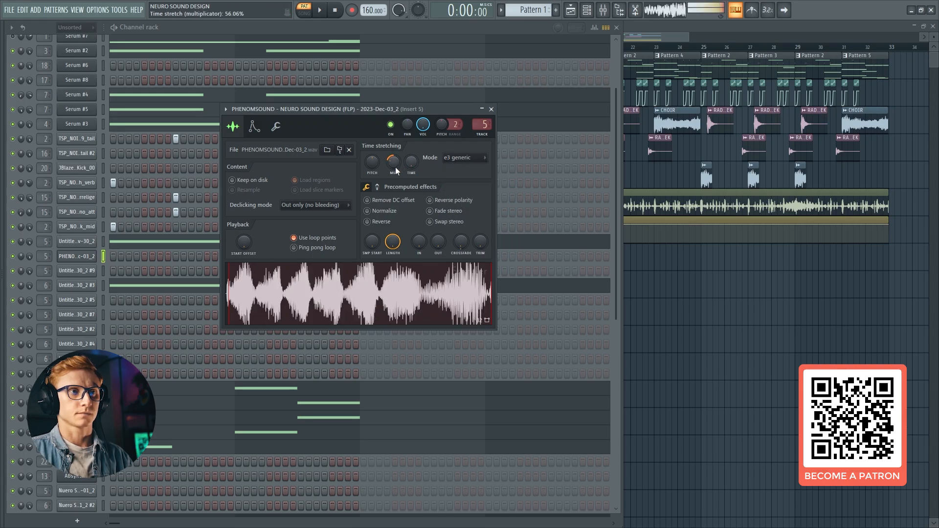
Try time-stretch multipliers of 176.17% and 98.30% on the sample, finishing at 50%
{"action": "left_click_drag", "start_coordinate": [394, 161], "coordinate": [396, 159]}
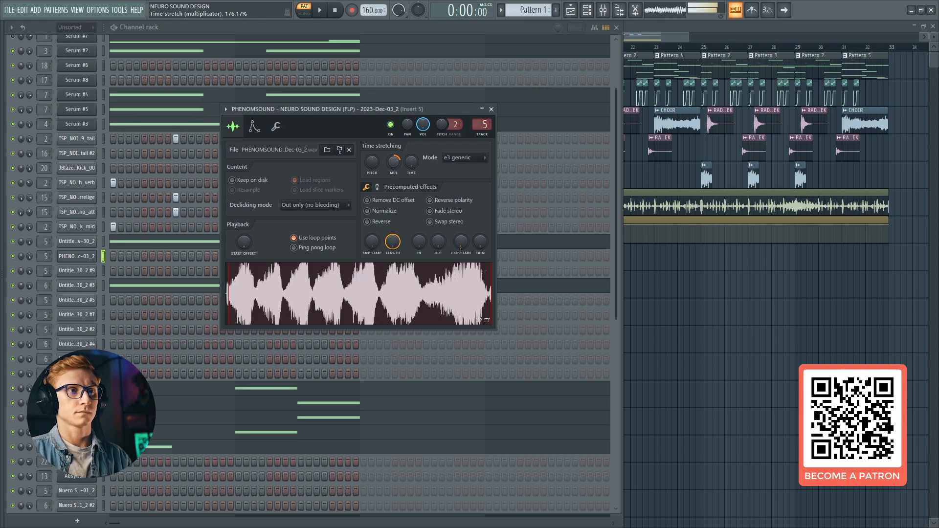
{"action": "left_click_drag", "start_coordinate": [392, 166], "coordinate": [391, 166]}
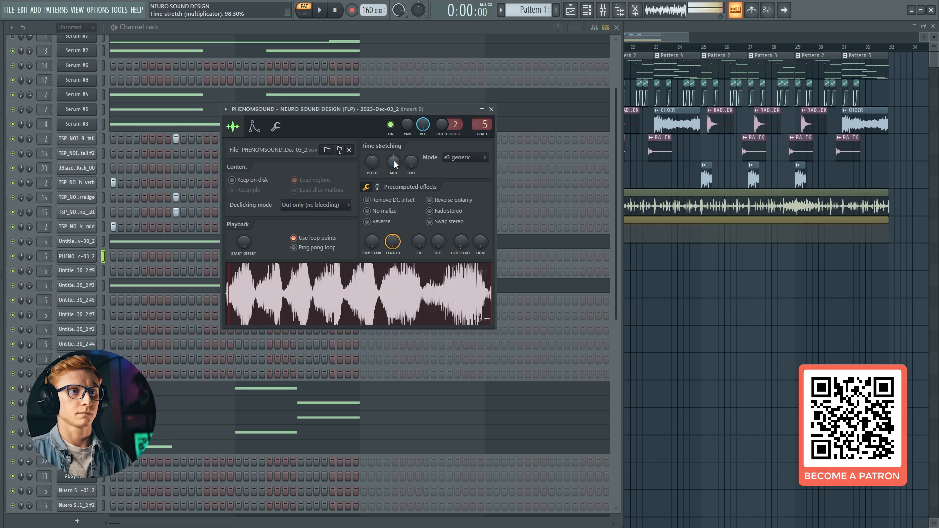
{"action": "left_click_drag", "start_coordinate": [391, 162], "coordinate": [392, 162]}
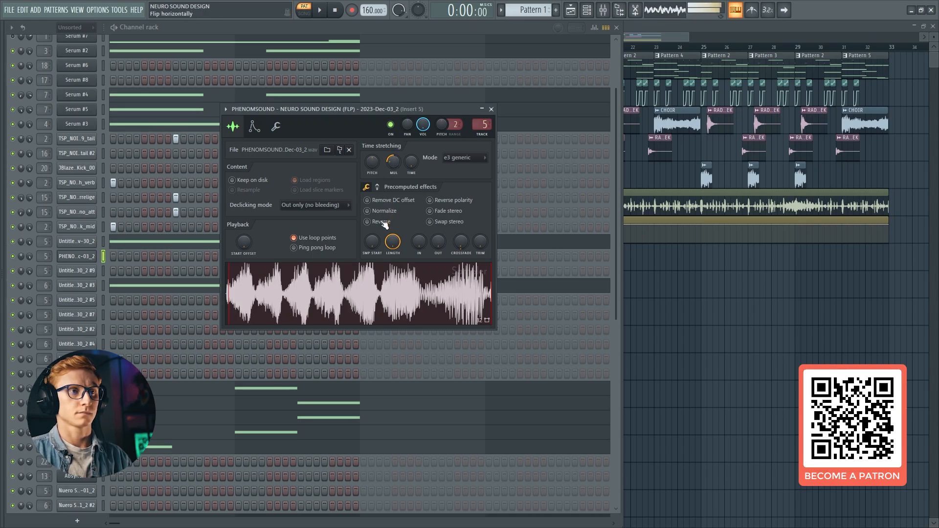
Reverse the sample and reset its time-stretch multiplier to 100%
{"action": "left_click", "coordinate": [368, 222]}
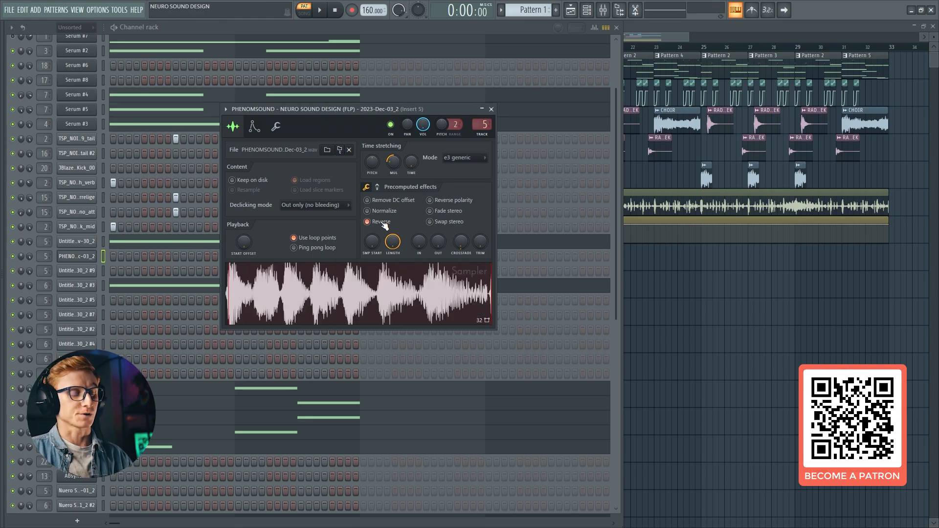
{"action": "right_click", "coordinate": [390, 164]}
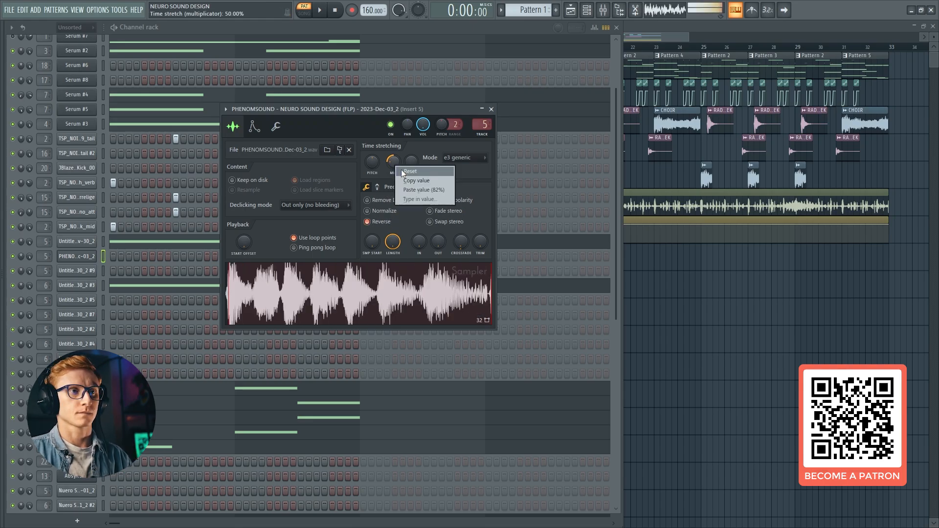
{"action": "left_click", "coordinate": [400, 169]}
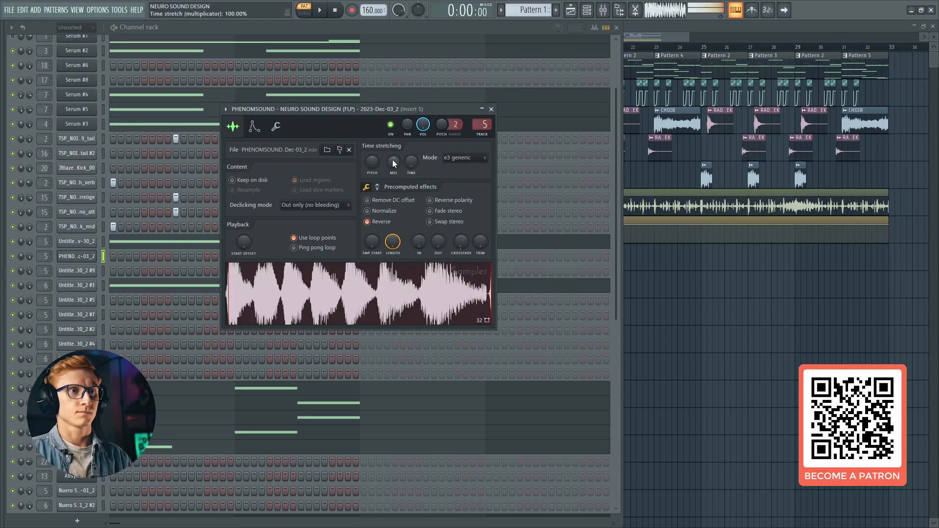
Reset the reversed sample's Pogo effect, set it to 64% and readjust the time-stretch multiplier
{"action": "left_click", "coordinate": [377, 186]}
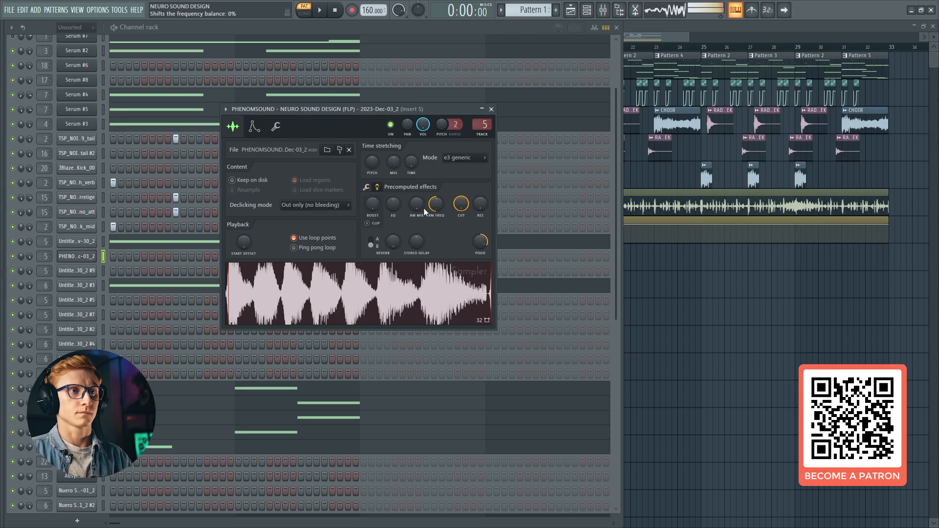
{"action": "right_click", "coordinate": [485, 248]}
{"action": "left_click", "coordinate": [490, 254]}
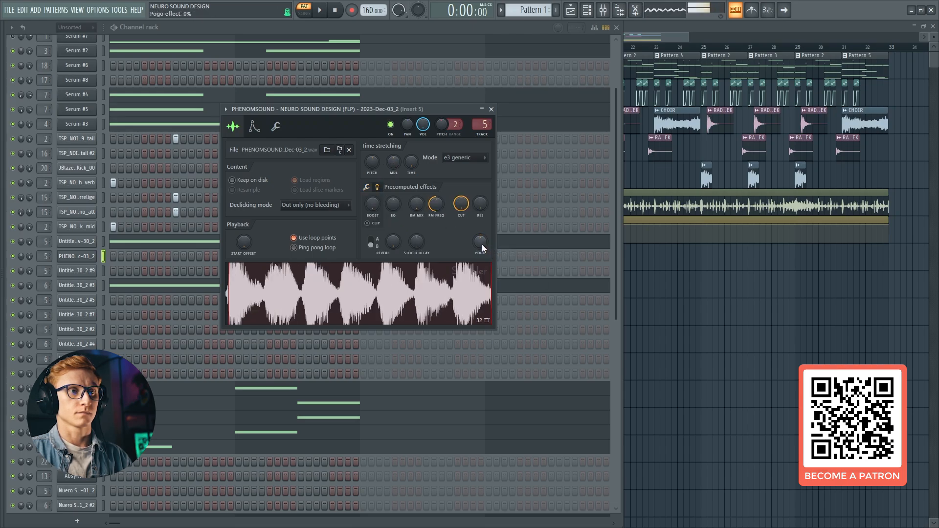
{"action": "right_click", "coordinate": [481, 245]}
{"action": "left_click", "coordinate": [487, 250]}
{"action": "mouse_move", "coordinate": [483, 242]}
{"action": "left_mouse_down"}
{"action": "mouse_move", "coordinate": [483, 263]}
{"action": "mouse_move", "coordinate": [484, 246]}
{"action": "left_mouse_up"}
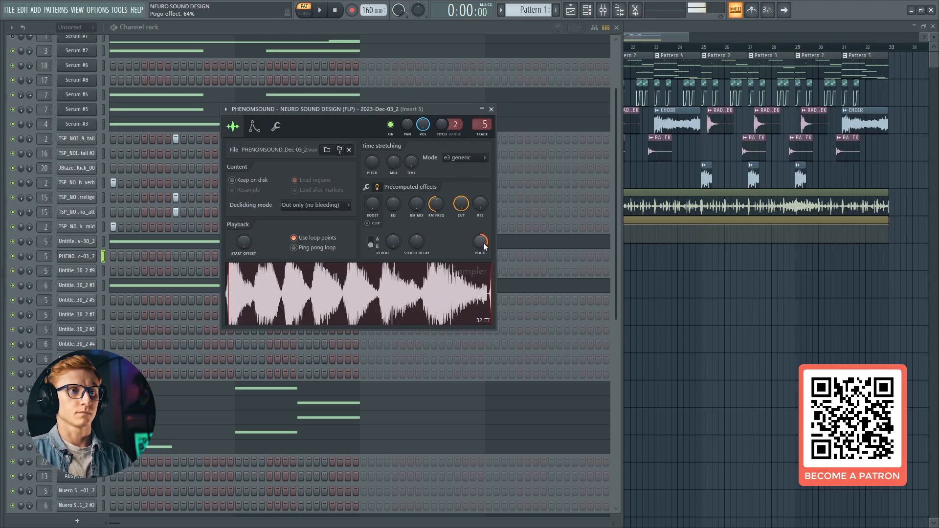
{"action": "left_click", "coordinate": [367, 188]}
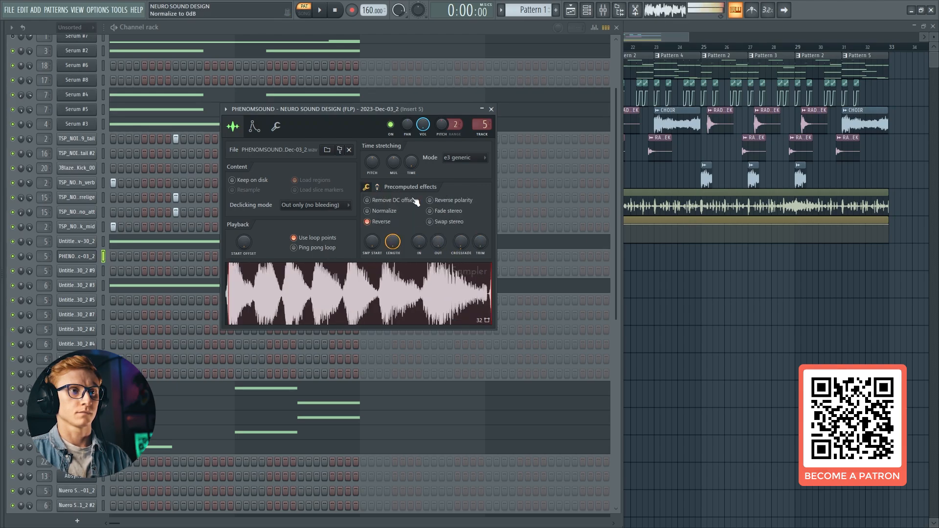
{"action": "left_click_drag", "start_coordinate": [392, 163], "coordinate": [393, 168]}
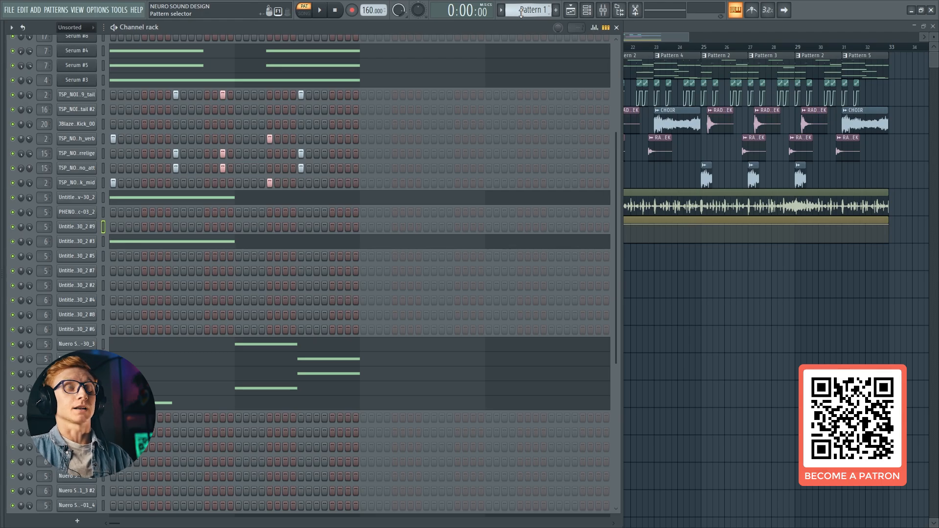
View Pattern 2 in the Channel rack, return to Pattern 1 and play it
{"action": "scroll", "coordinate": [521, 13], "scroll_direction": "down", "scroll_amount": 1}
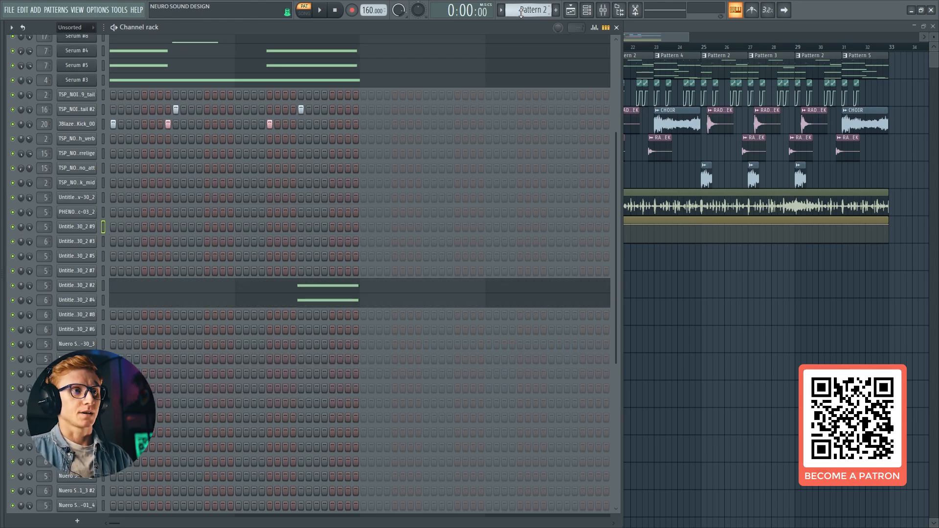
{"action": "scroll", "coordinate": [521, 13], "scroll_direction": "up", "scroll_amount": 1}
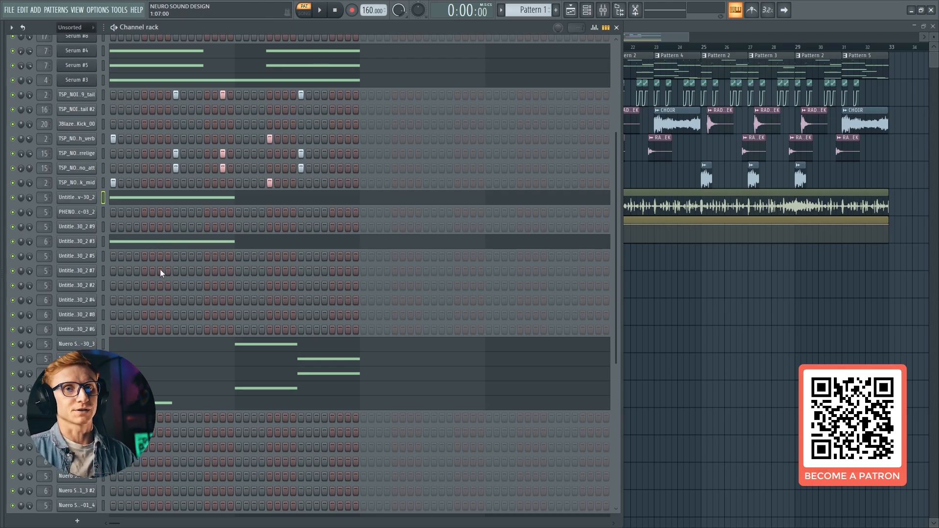
{"action": "left_click", "coordinate": [322, 11]}
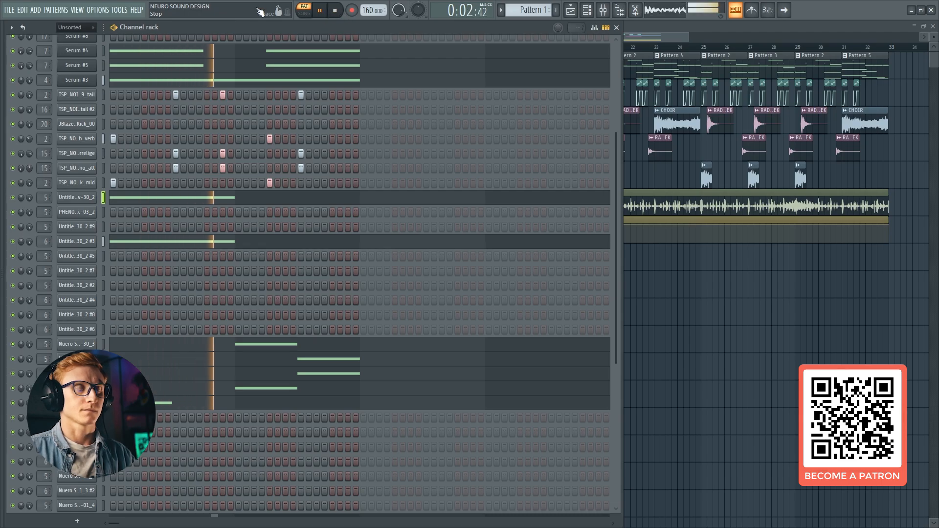
Stop playback and inspect the Pogo effect setting of the first Untitled project sample channel
{"action": "key", "text": "space"}
{"action": "left_click", "coordinate": [76, 197]}
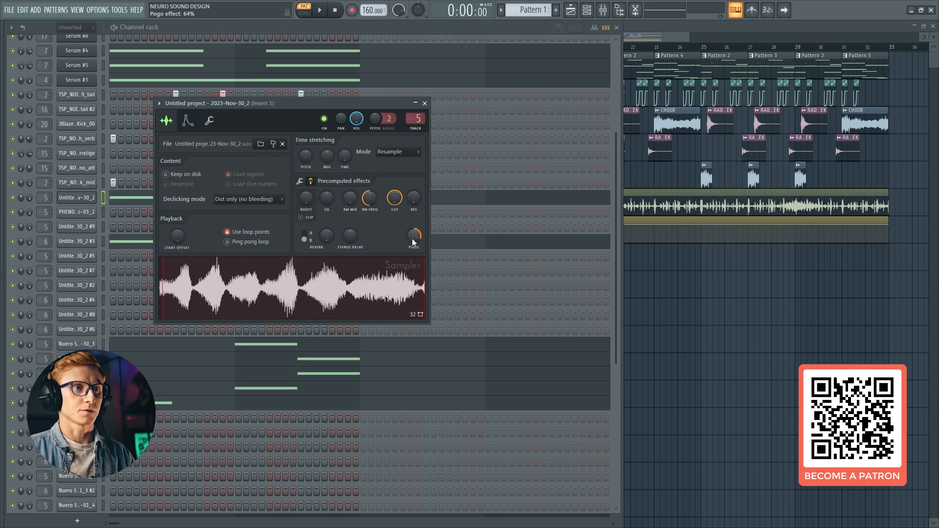
{"action": "left_click", "coordinate": [79, 201]}
{"action": "left_click", "coordinate": [82, 204]}
{"action": "scroll", "coordinate": [109, 322], "scroll_direction": "down", "scroll_amount": 3}
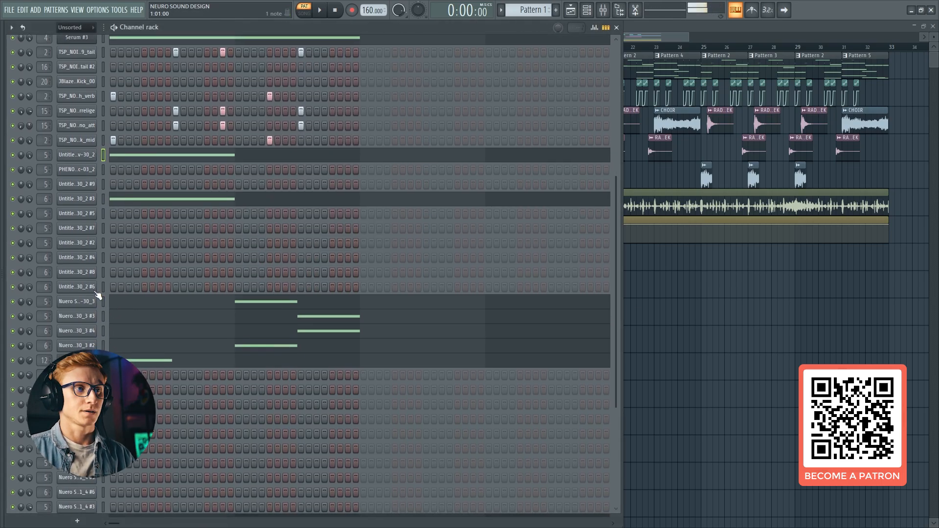
Inspect the precomputed effects and time-stretch multiplier of the first Nuero Sound Design 2023-Nov-30_3 sample channel
{"action": "left_click", "coordinate": [86, 301]}
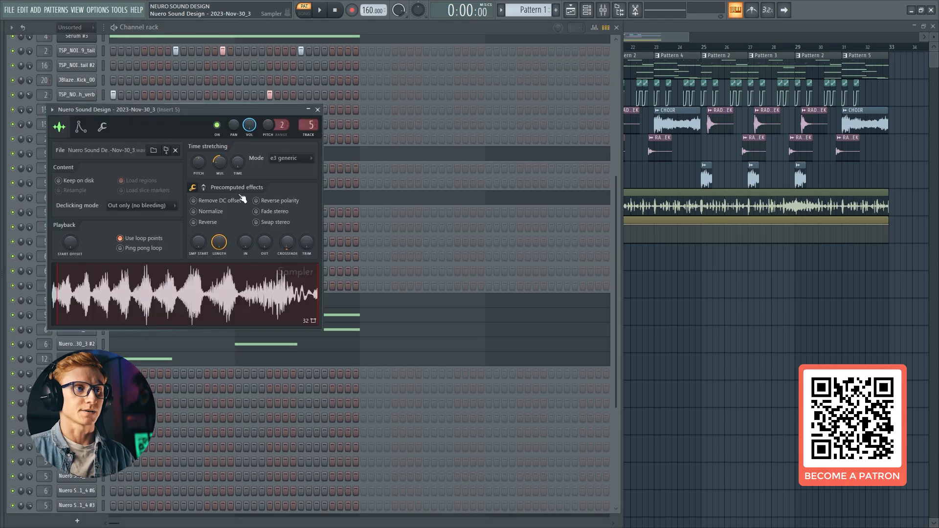
{"action": "left_click", "coordinate": [204, 188]}
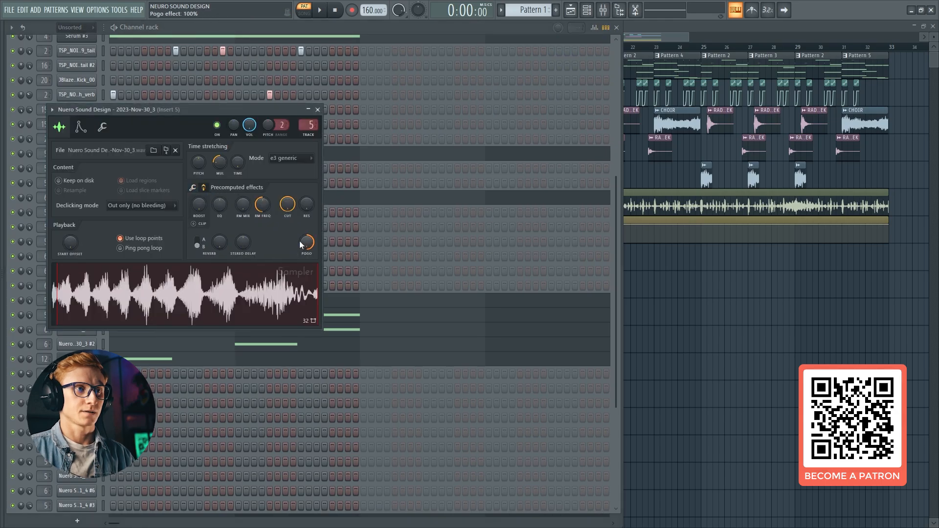
{"action": "left_click", "coordinate": [204, 187]}
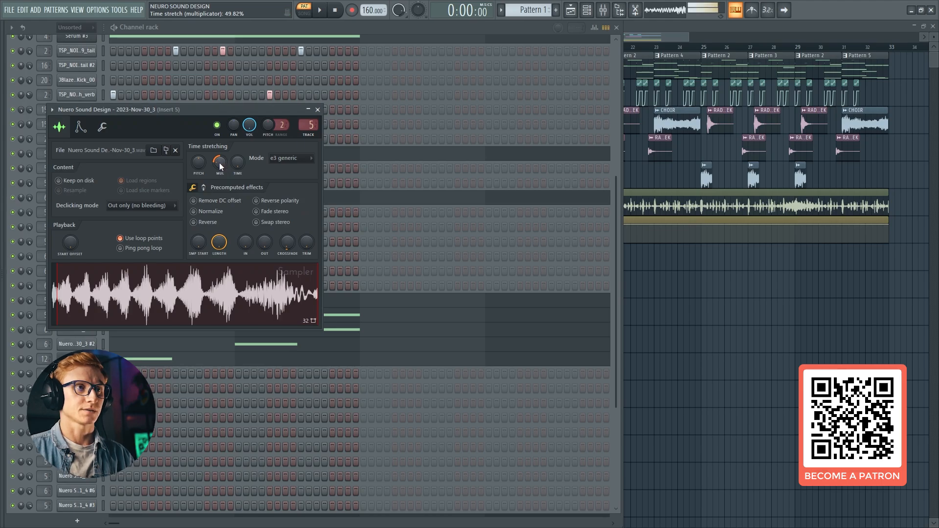
{"action": "left_click", "coordinate": [317, 110]}
{"action": "left_click", "coordinate": [76, 300]}
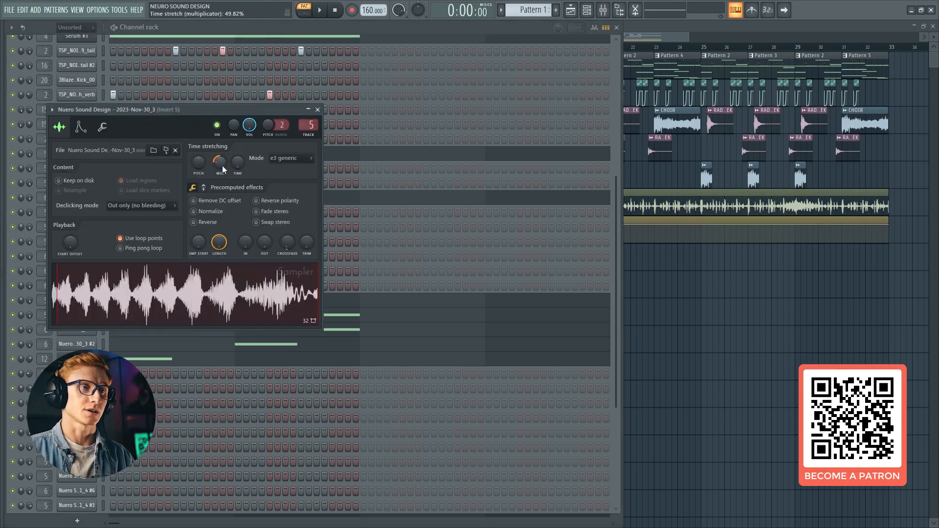
{"action": "left_click", "coordinate": [317, 111]}
Check the reverse and Pogo settings of the Nuero Sound Design 2023-Nov-30_3 #3 sample and view its notes in the Piano roll
{"action": "left_click", "coordinate": [90, 315]}
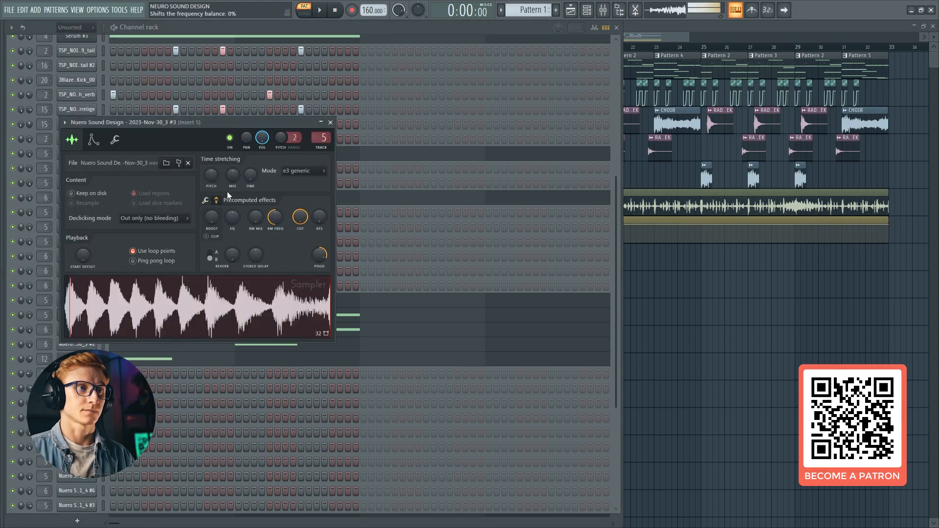
{"action": "left_click", "coordinate": [206, 200]}
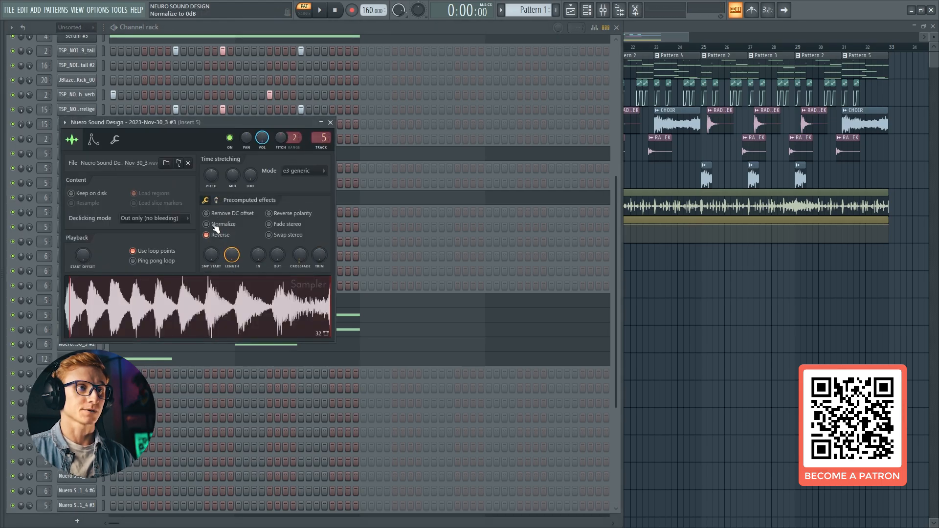
{"action": "left_click", "coordinate": [216, 200]}
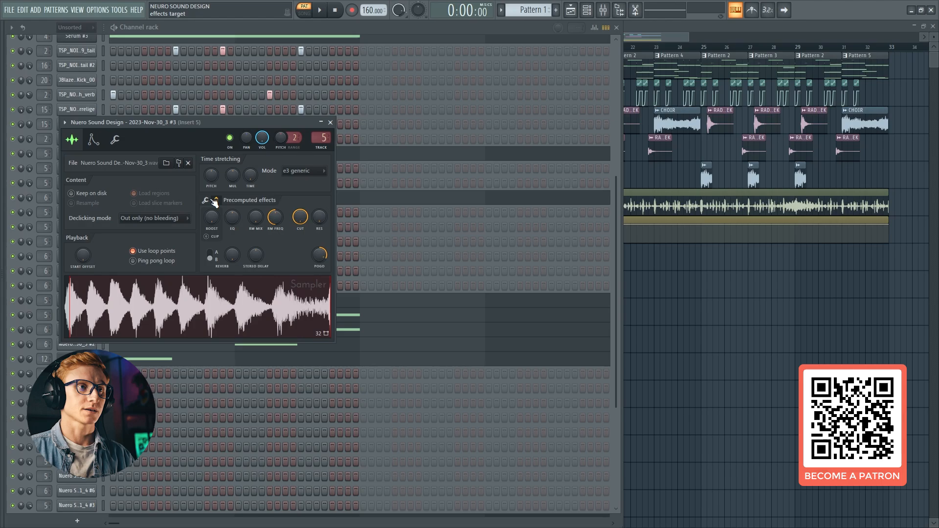
{"action": "left_click", "coordinate": [330, 122]}
{"action": "left_click", "coordinate": [262, 316]}
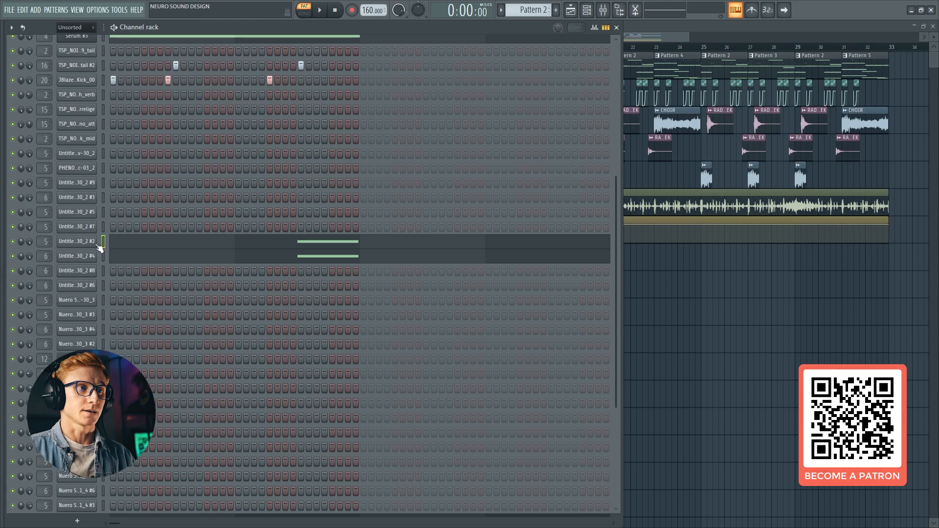
Examine both pages of precomputed effects on Pattern 2's Untitled project 2023-Nov-30_2 #2 sample
{"action": "left_click", "coordinate": [95, 243]}
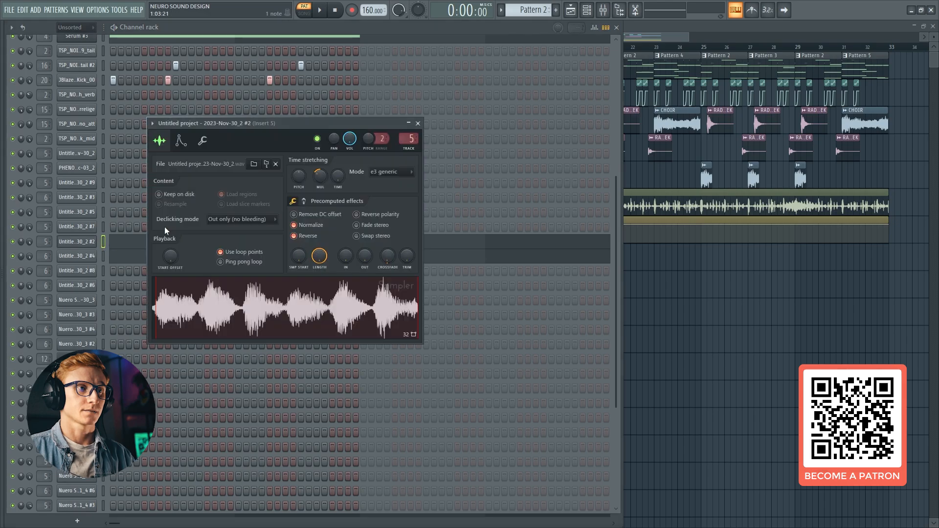
{"action": "left_click", "coordinate": [303, 201]}
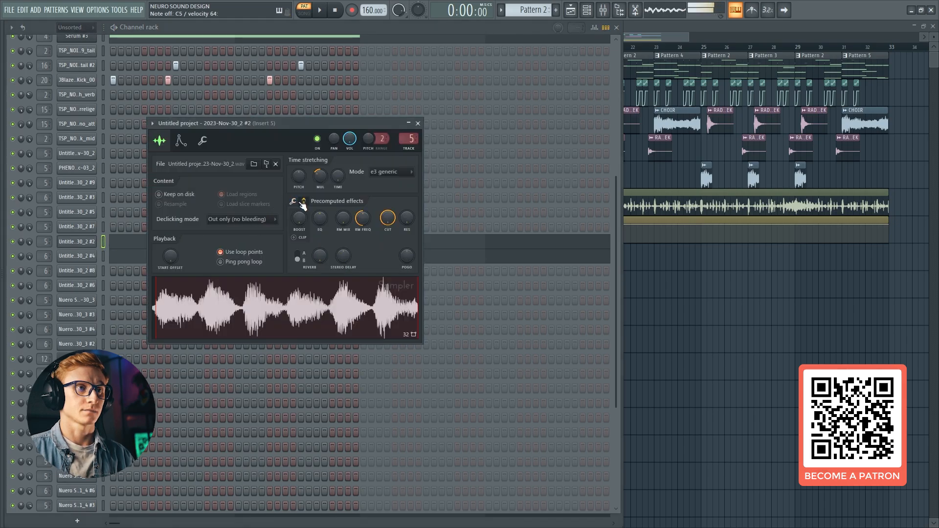
{"action": "left_click", "coordinate": [304, 201]}
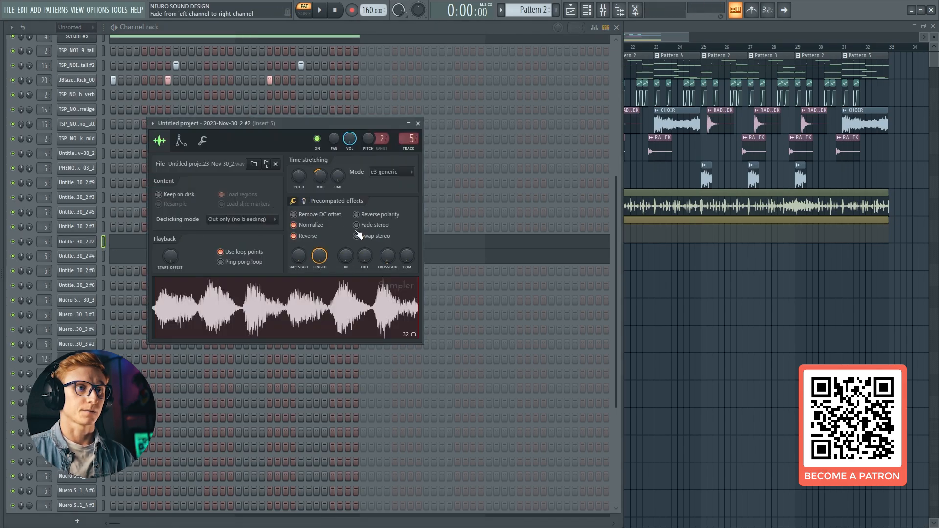
{"action": "left_click", "coordinate": [303, 201]}
{"action": "left_click", "coordinate": [304, 202]}
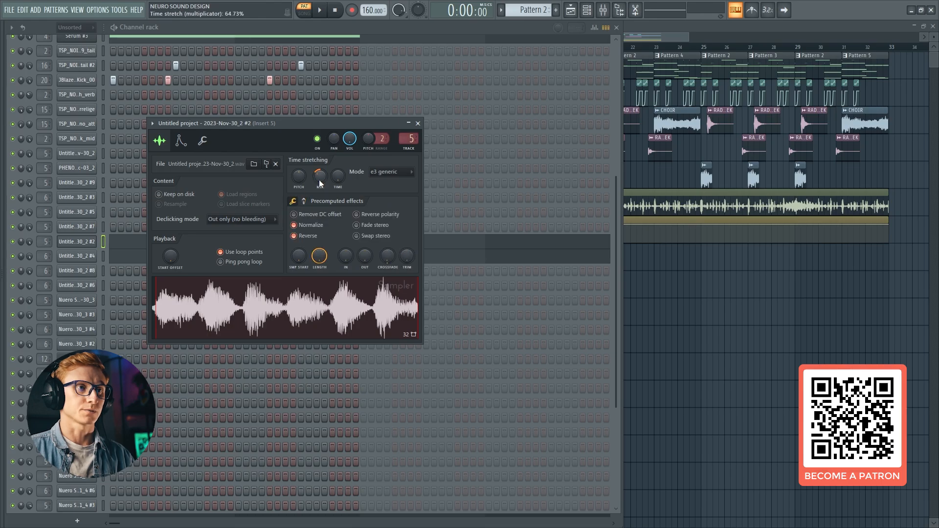
View the #2 sample's notes in the Piano roll, audition A4 and return to the Channel rack
{"action": "left_click", "coordinate": [83, 244]}
{"action": "left_click", "coordinate": [125, 238]}
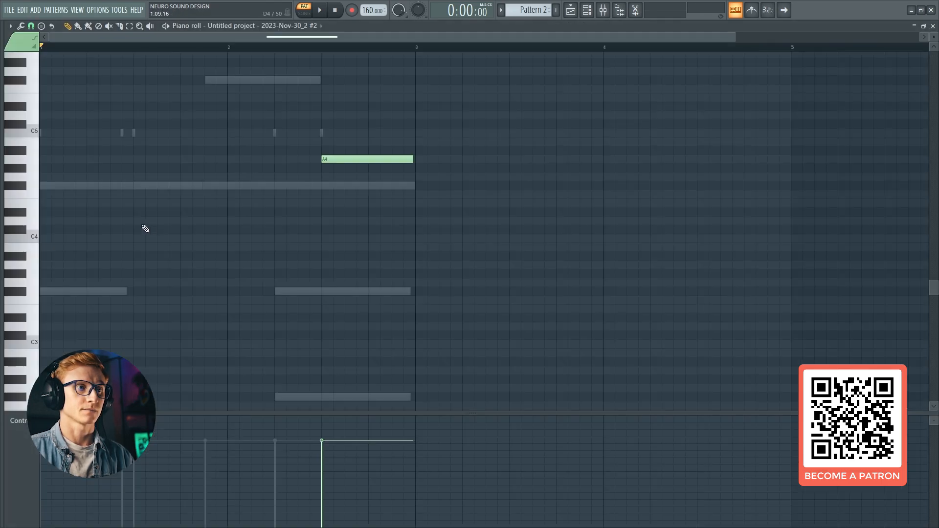
{"action": "left_click", "coordinate": [40, 161]}
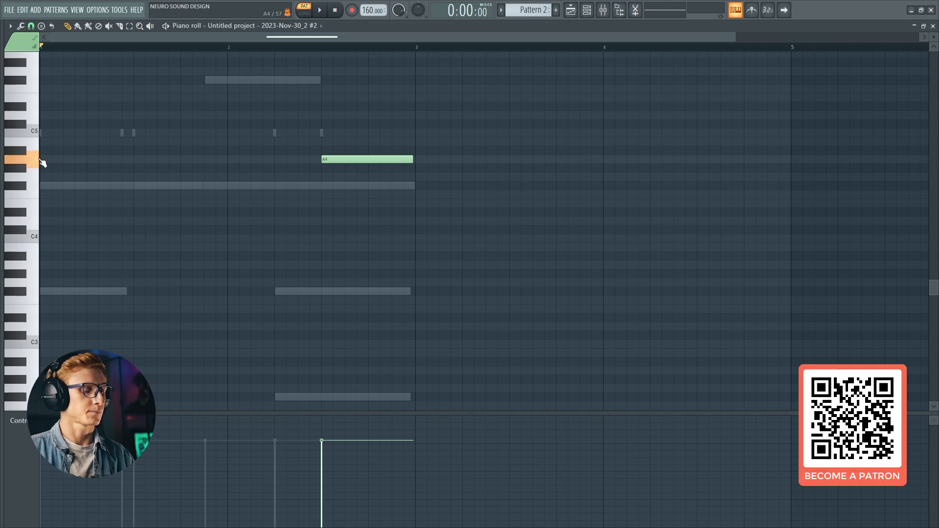
{"action": "left_click", "coordinate": [933, 26]}
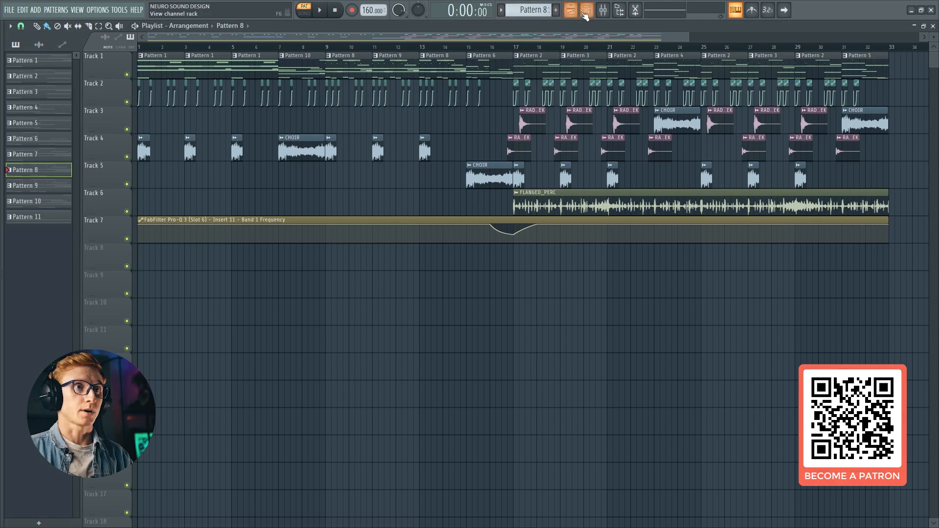
Switch to Pattern 8 and view the Piano roll notes of the Nuero Sound Design_2 2023-Dec-01_4 #3 channel
{"action": "left_click", "coordinate": [586, 10]}
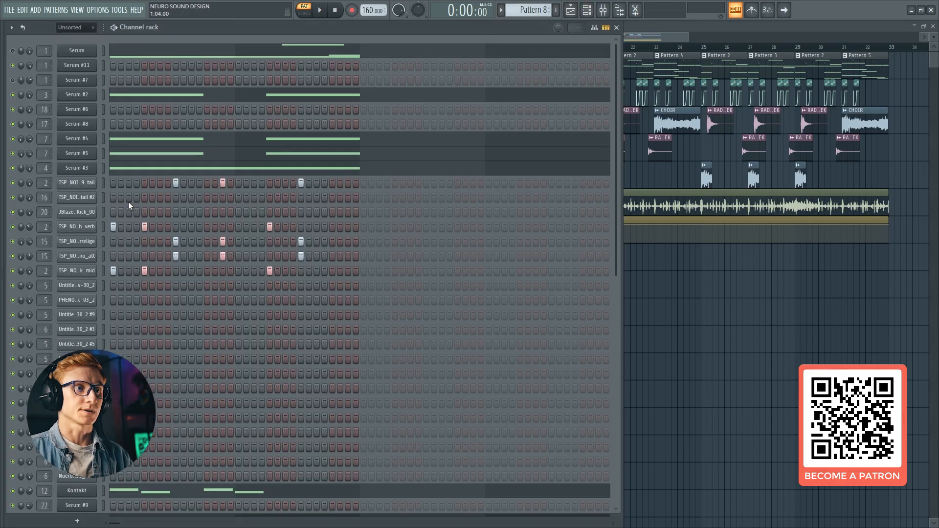
{"action": "scroll", "coordinate": [128, 201], "scroll_direction": "down", "scroll_amount": 5}
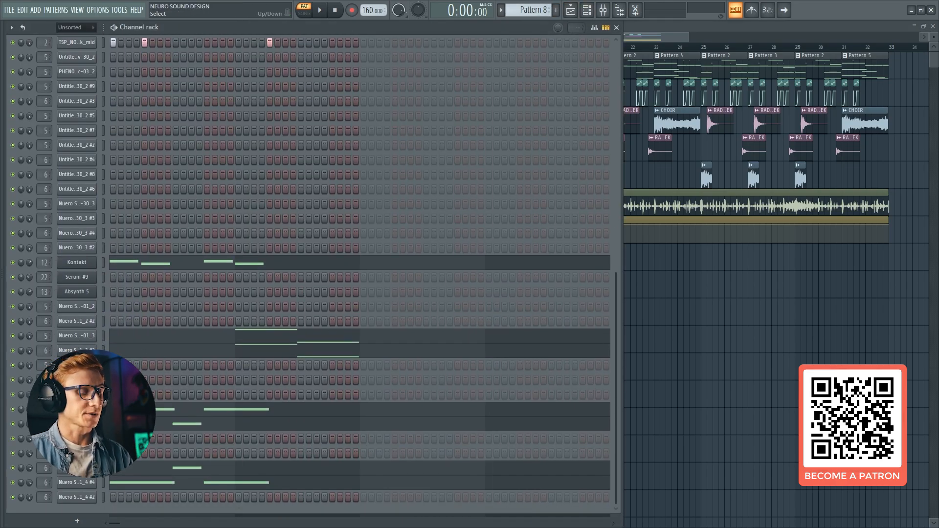
{"action": "left_click", "coordinate": [138, 409]}
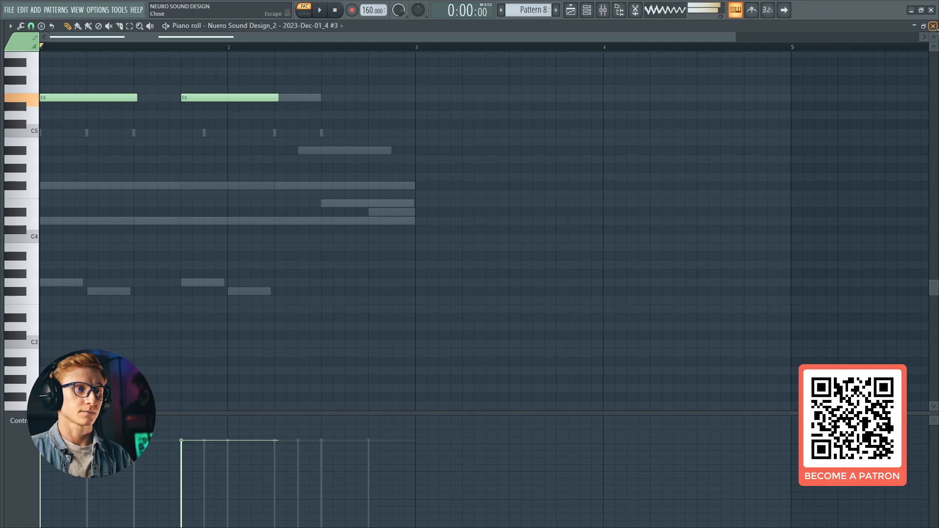
{"action": "left_click", "coordinate": [932, 26]}
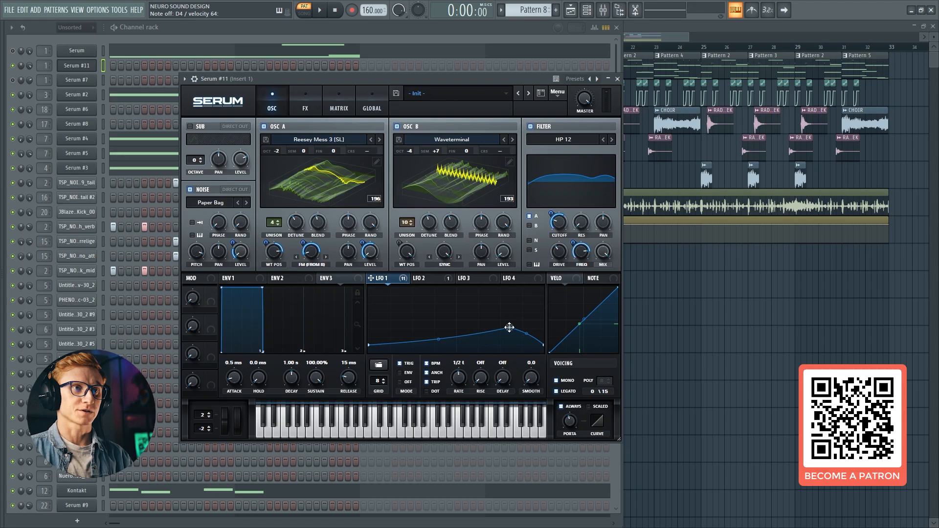
Raise the peak point of the LFO 1 curve in Serum #11
{"action": "left_click_drag", "start_coordinate": [509, 328], "coordinate": [509, 312]}
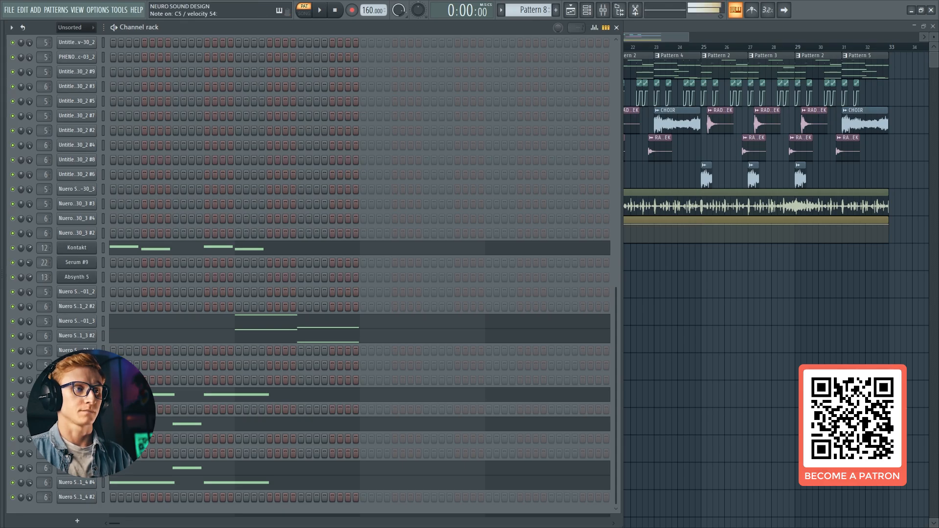
Audition several resampled Nuero Sound Design channels in Pattern 8, including 01_3 and 1_4 #4
{"action": "left_click", "coordinate": [103, 320]}
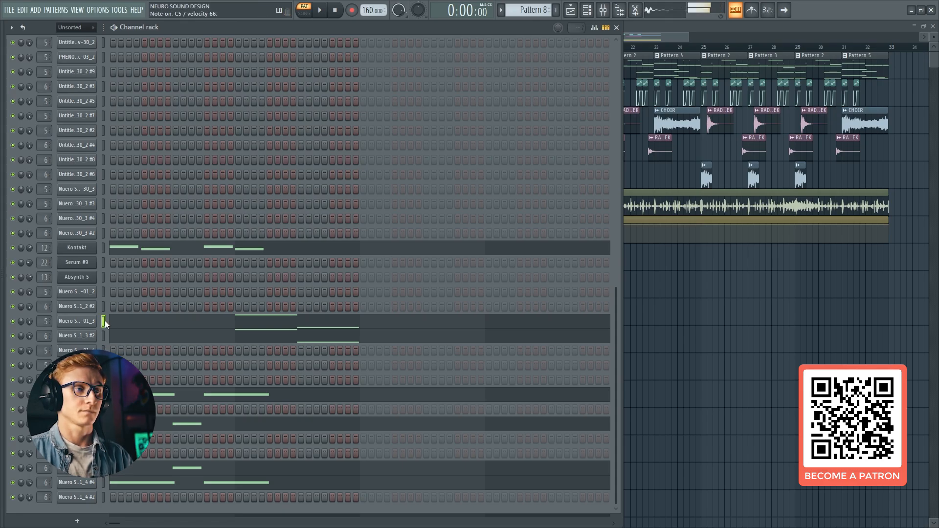
{"action": "left_click", "coordinate": [103, 482]}
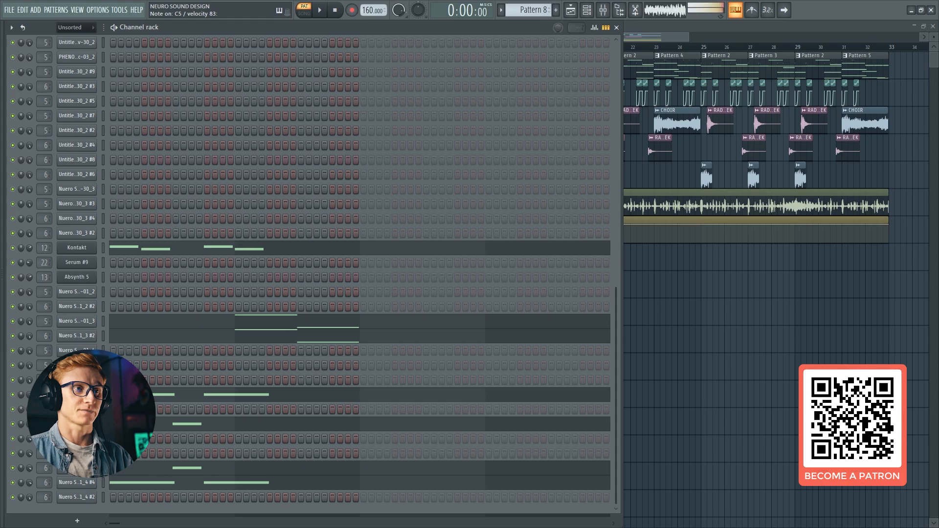
{"action": "left_click", "coordinate": [103, 349]}
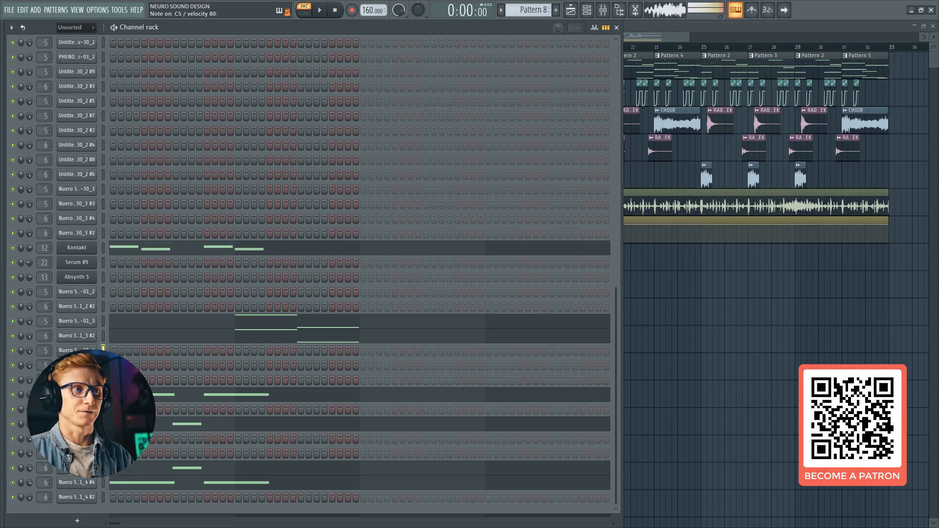
{"action": "left_click", "coordinate": [76, 364]}
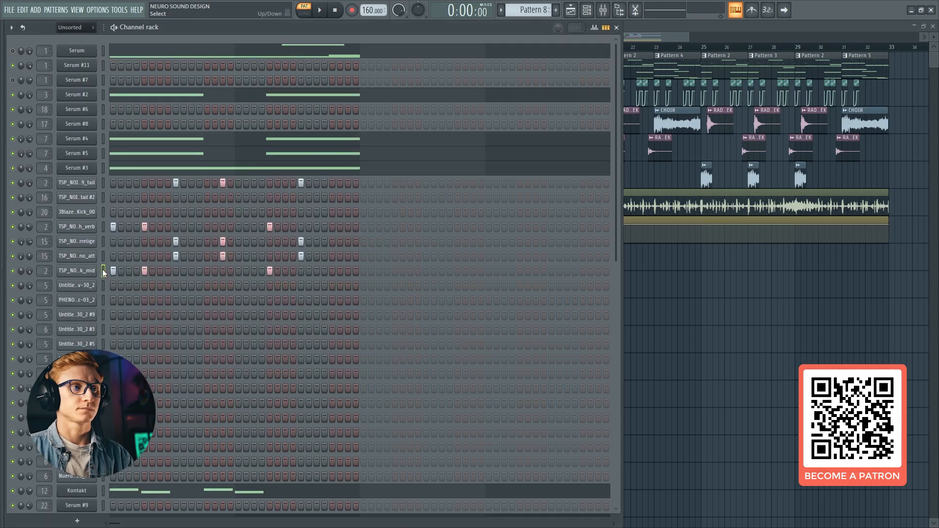
Preview neurobass5 and neurobass6 from the Neurobass sample folder in the Browser, and hide the Browser
{"action": "key", "text": "alt+F8"}
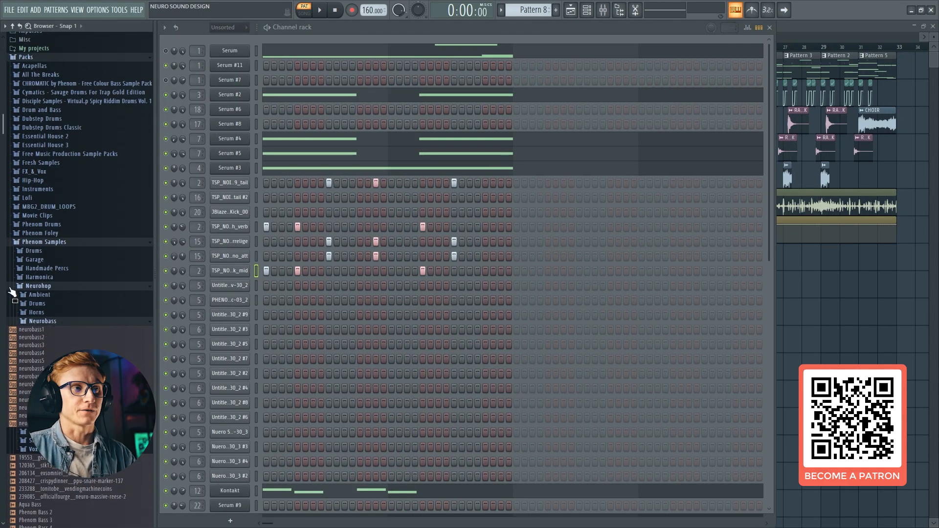
{"action": "scroll", "coordinate": [29, 264], "scroll_direction": "down", "scroll_amount": 4}
{"action": "scroll", "coordinate": [47, 282], "scroll_direction": "up", "scroll_amount": 2}
{"action": "left_click", "coordinate": [155, 272]}
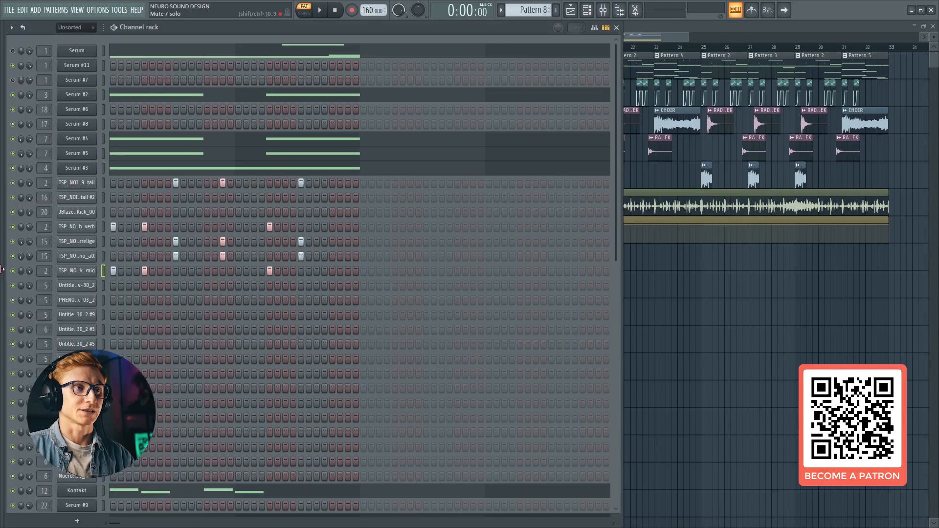
{"action": "left_click", "coordinate": [3, 269]}
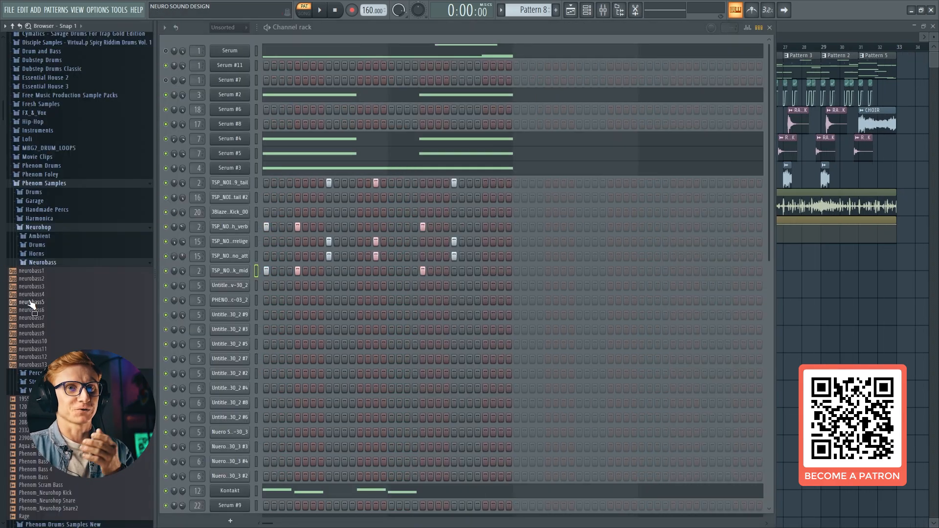
{"action": "left_click_drag", "start_coordinate": [29, 301], "coordinate": [29, 314]}
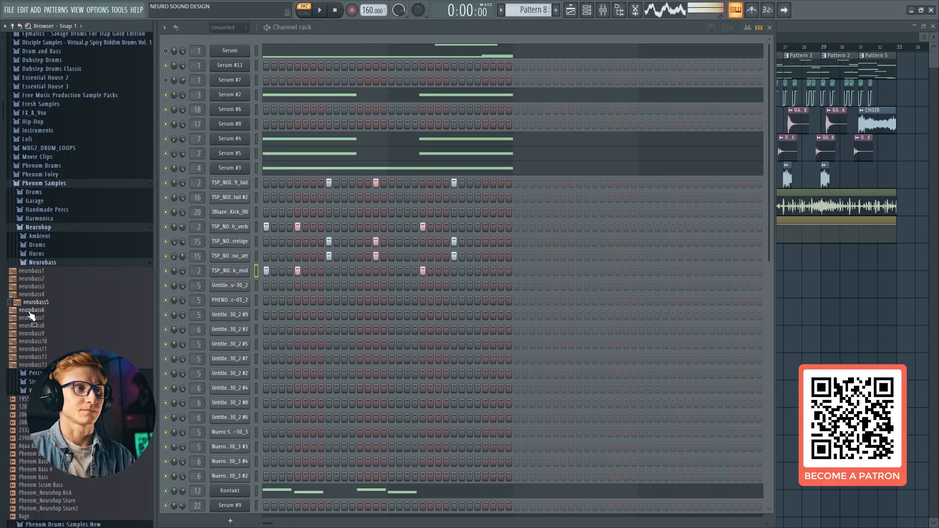
{"action": "left_click", "coordinate": [29, 312]}
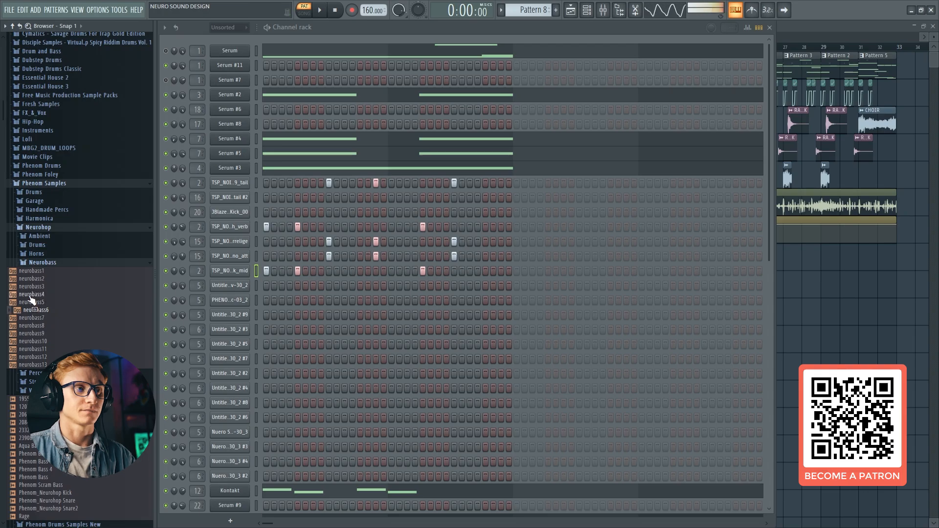
{"action": "left_click", "coordinate": [155, 271]}
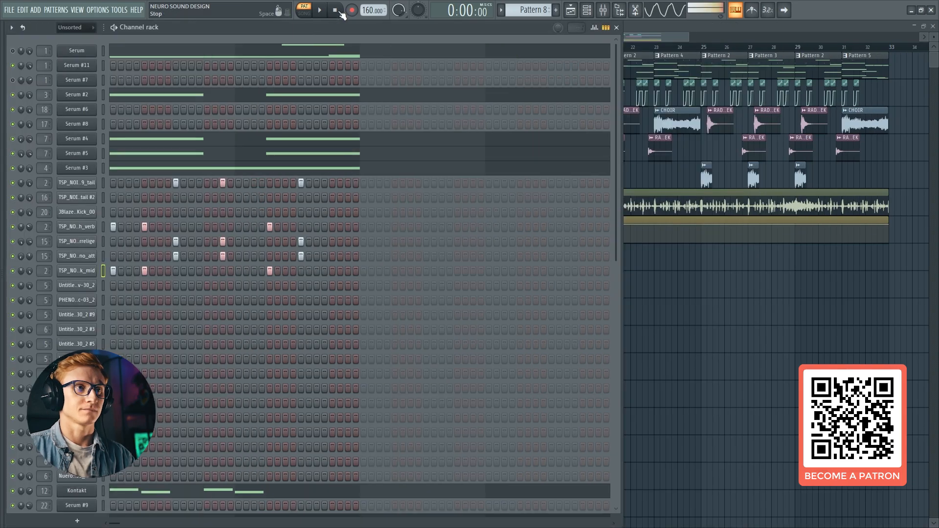